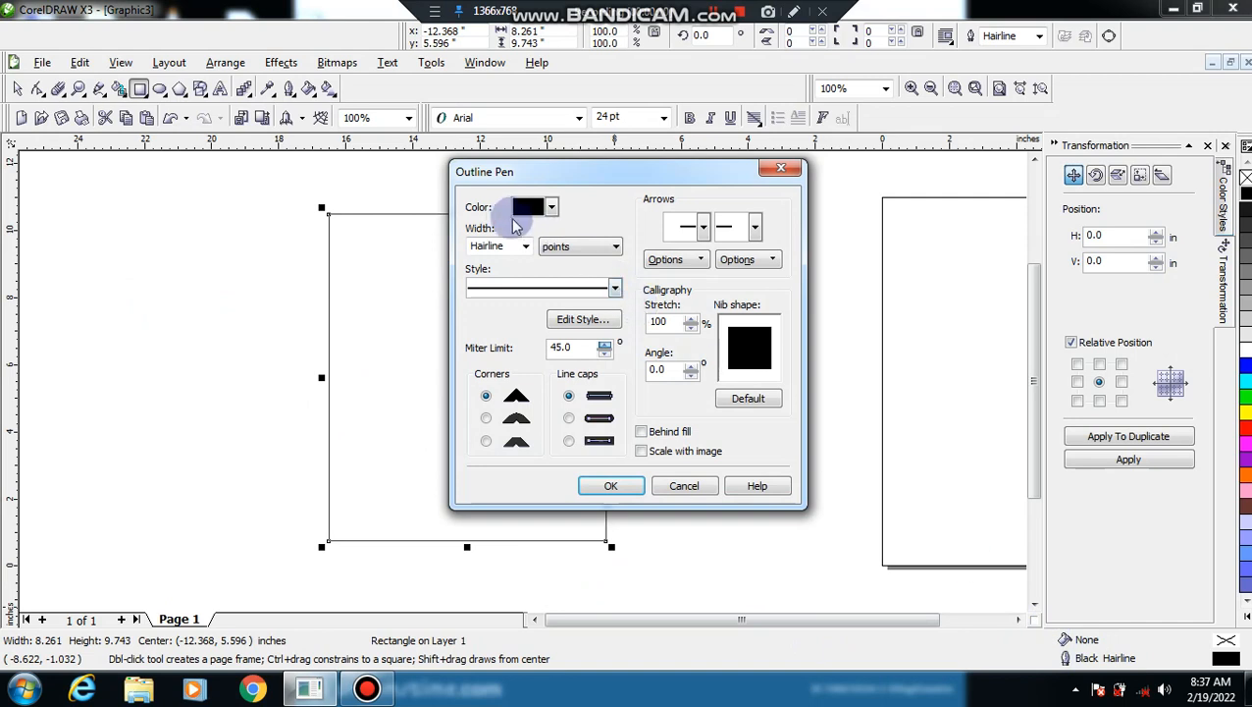
# Set the outline width of the large rectangle to 16 pt.
pyautogui.click(525, 246)
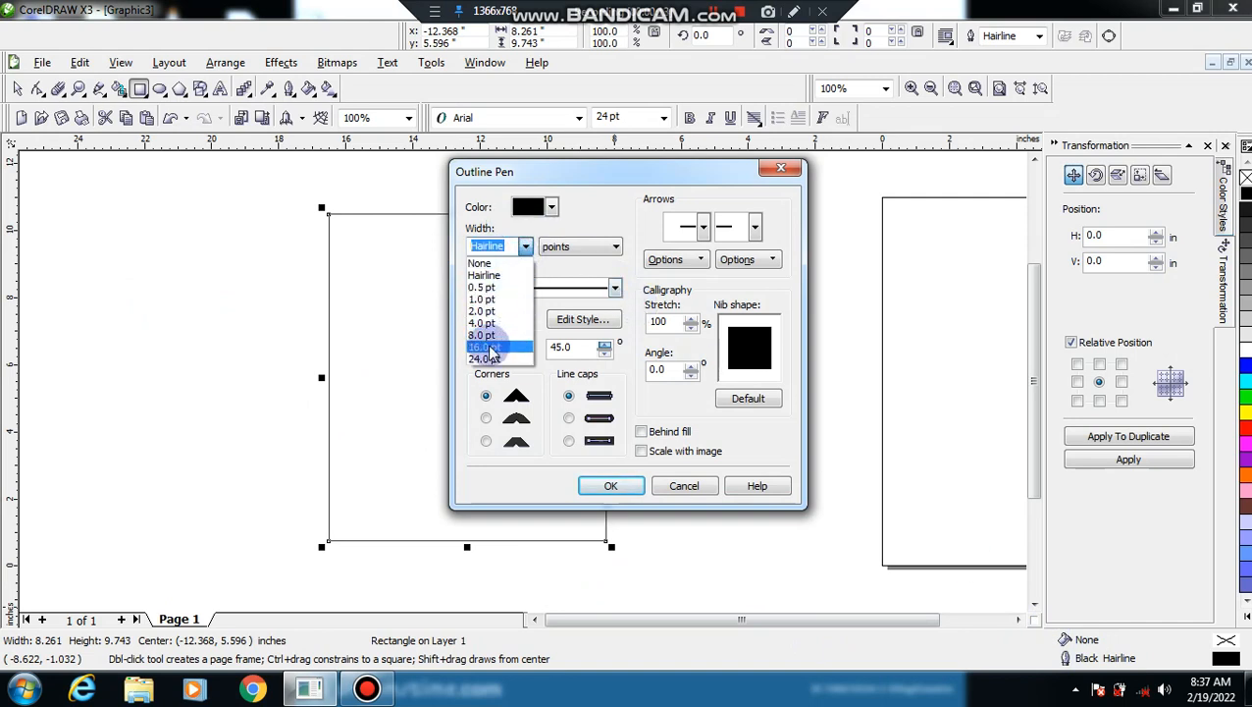
pyautogui.click(496, 347)
pyautogui.click(610, 485)
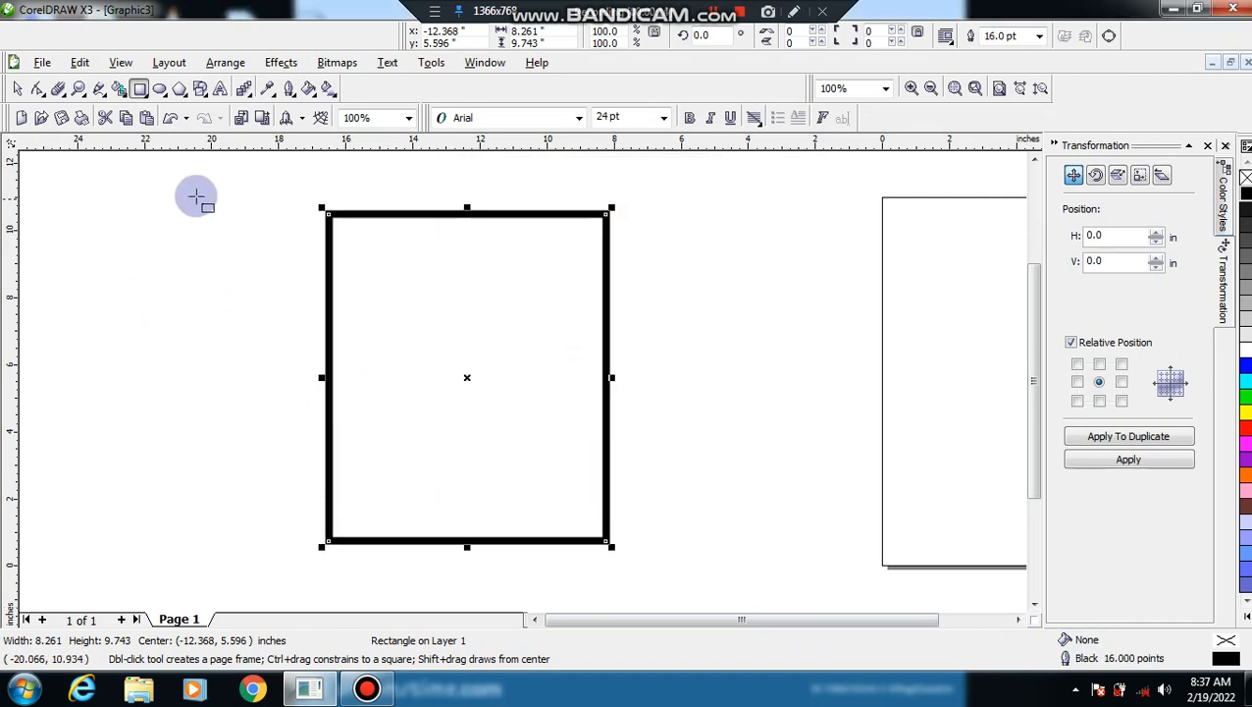
# Draw a band rectangle about 8.37 by 1.48 inches across the full width of the frame's upper edge.
pyautogui.click(98, 188)
pyautogui.moveTo(119, 191); pyautogui.dragTo(324, 242)
pyautogui.moveTo(224, 215); pyautogui.dragTo(426, 235)
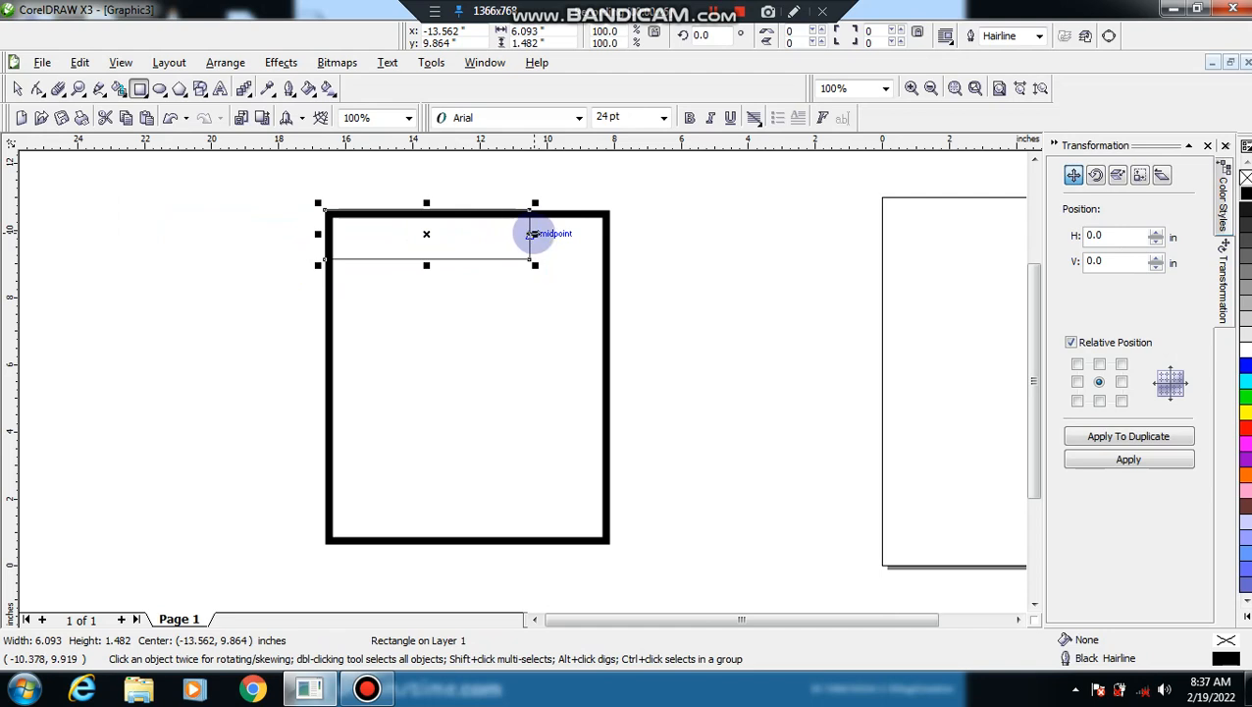
pyautogui.moveTo(535, 234); pyautogui.dragTo(611, 245)
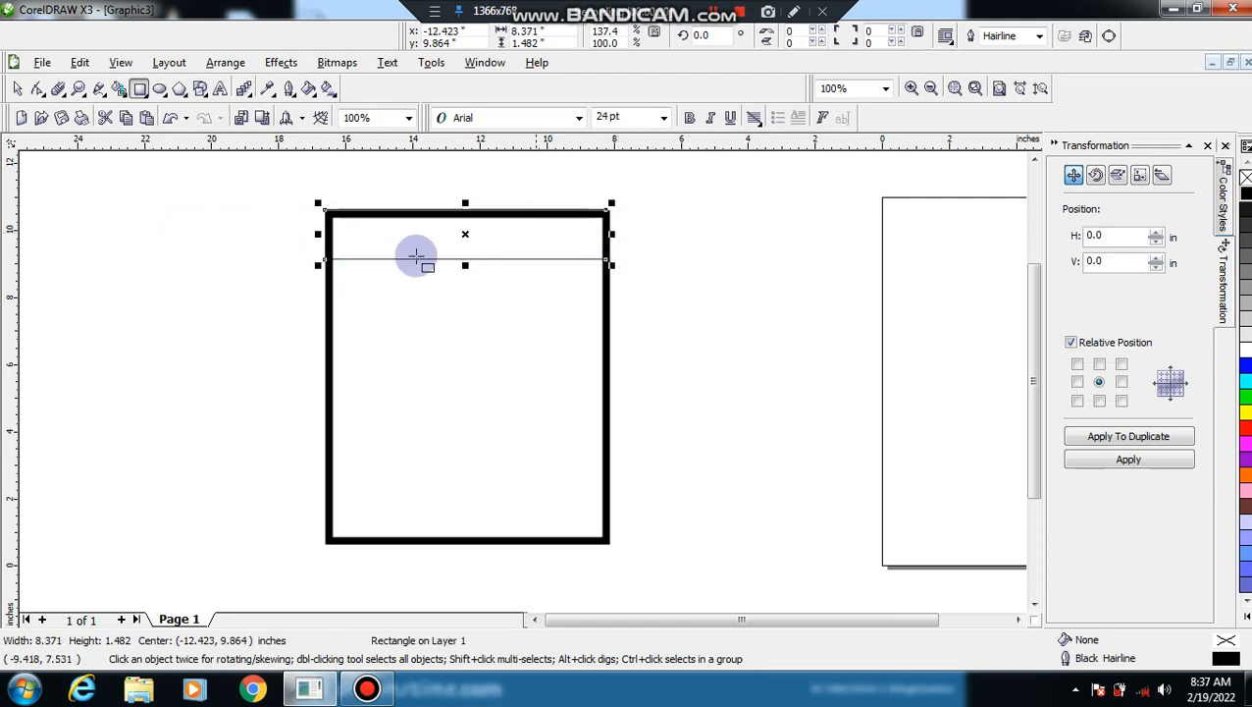
# Set the outline width of the upper band rectangle to 16 pt.
pyautogui.doubleClick(1109, 662)
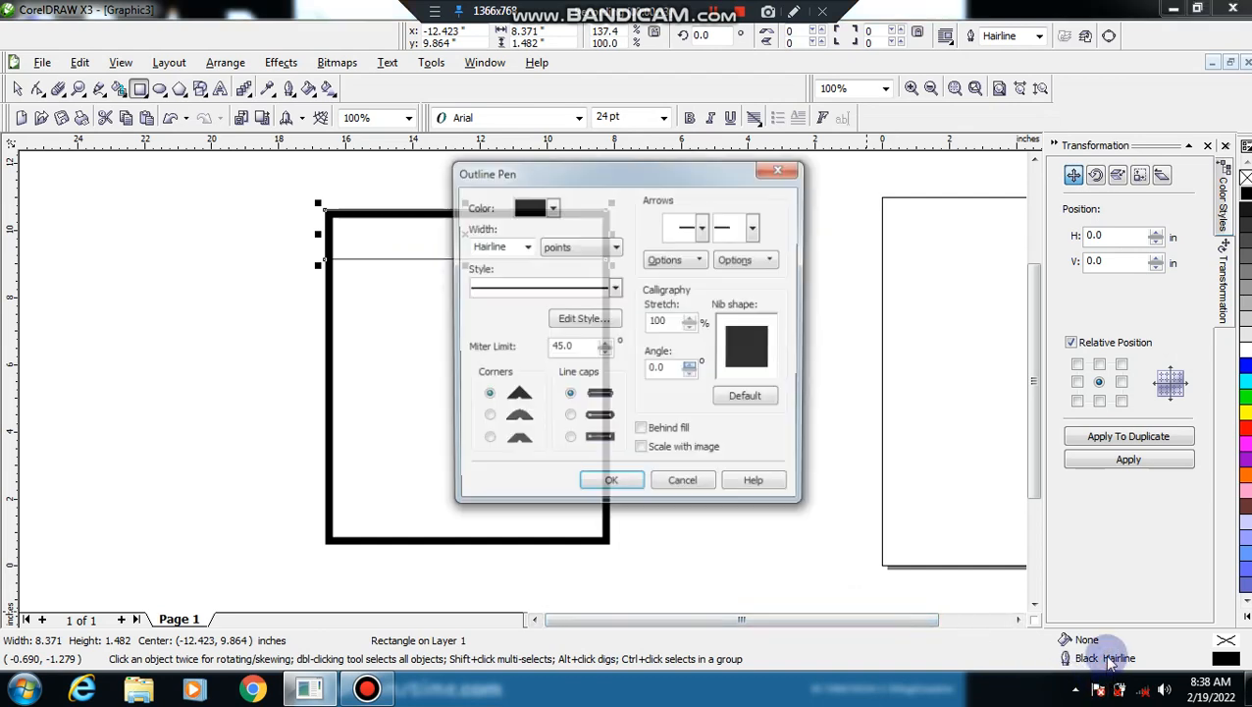
pyautogui.click(527, 248)
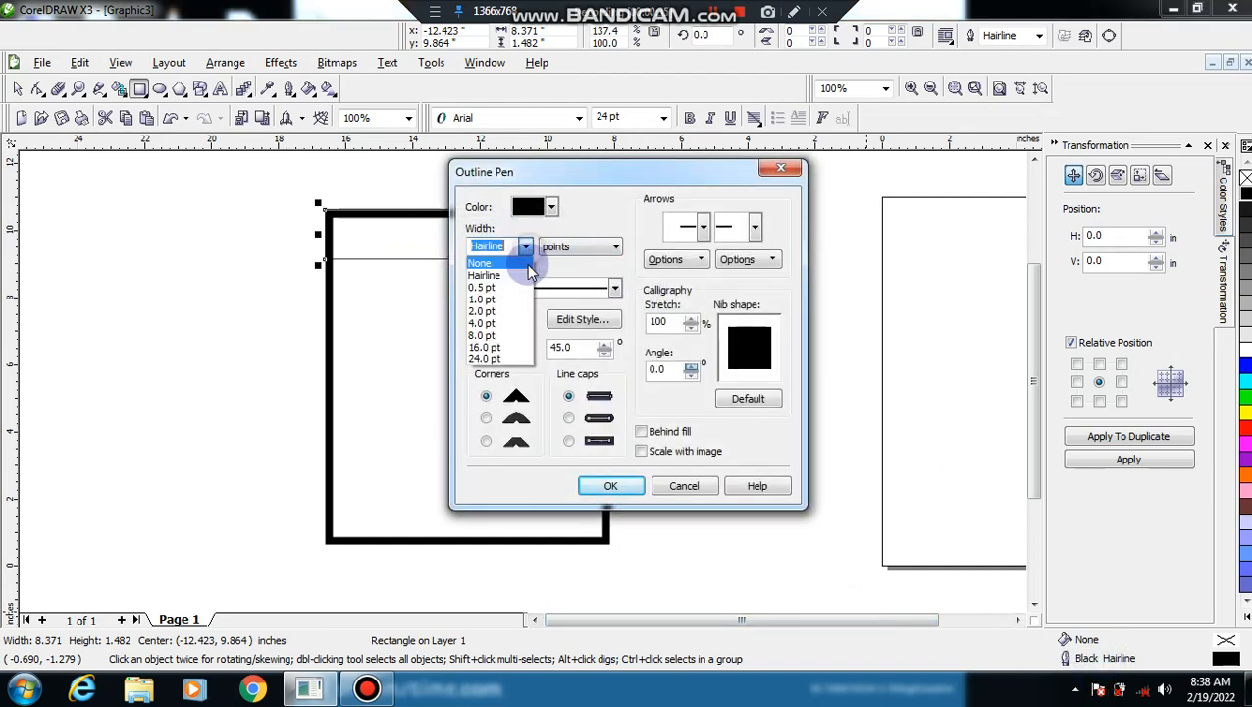
pyautogui.click(496, 346)
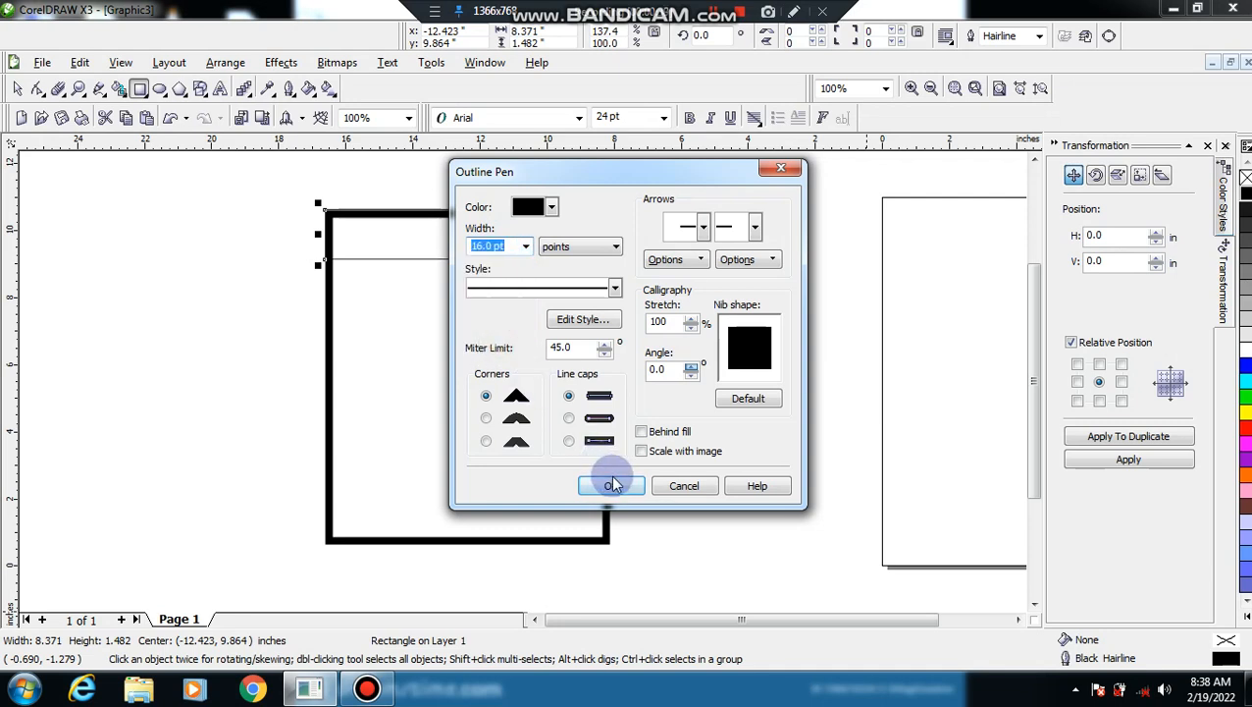
pyautogui.click(612, 485)
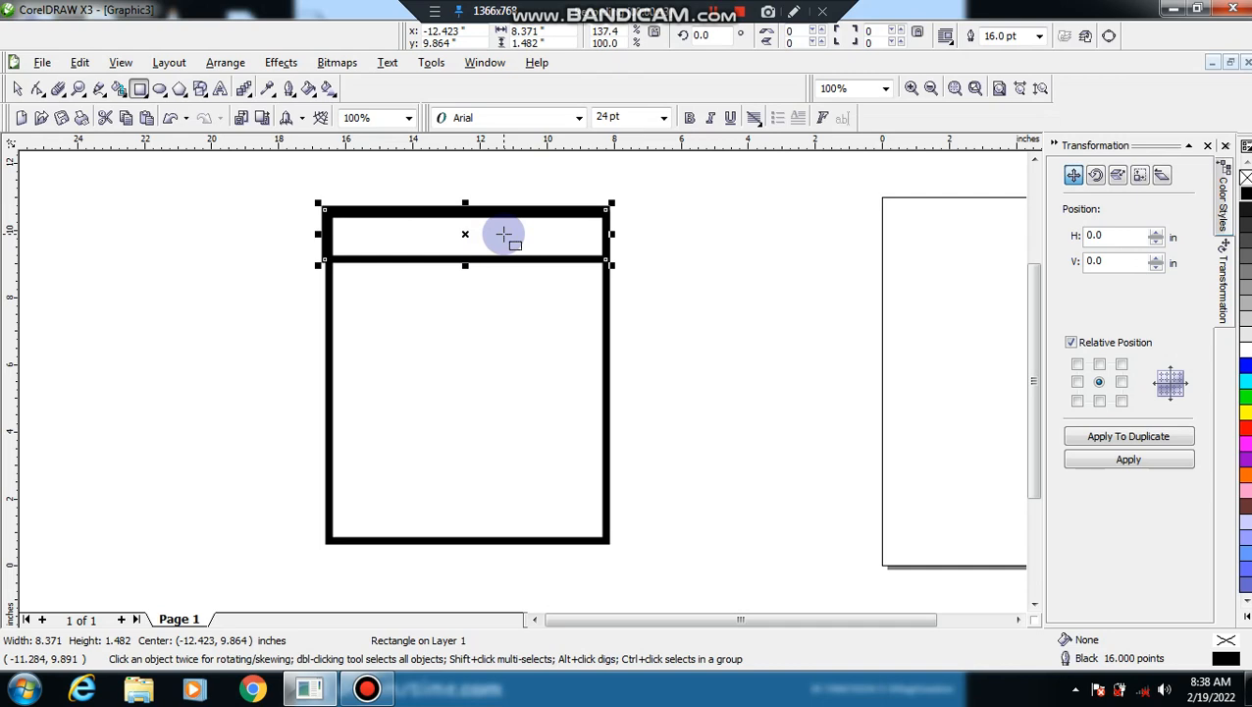
# Place a copy of the upper band straight below it, along the frame's lower edge.
pyautogui.press('space')
pyautogui.moveTo(465, 234); pyautogui.dragTo(466, 517)
pyautogui.click(654, 410)
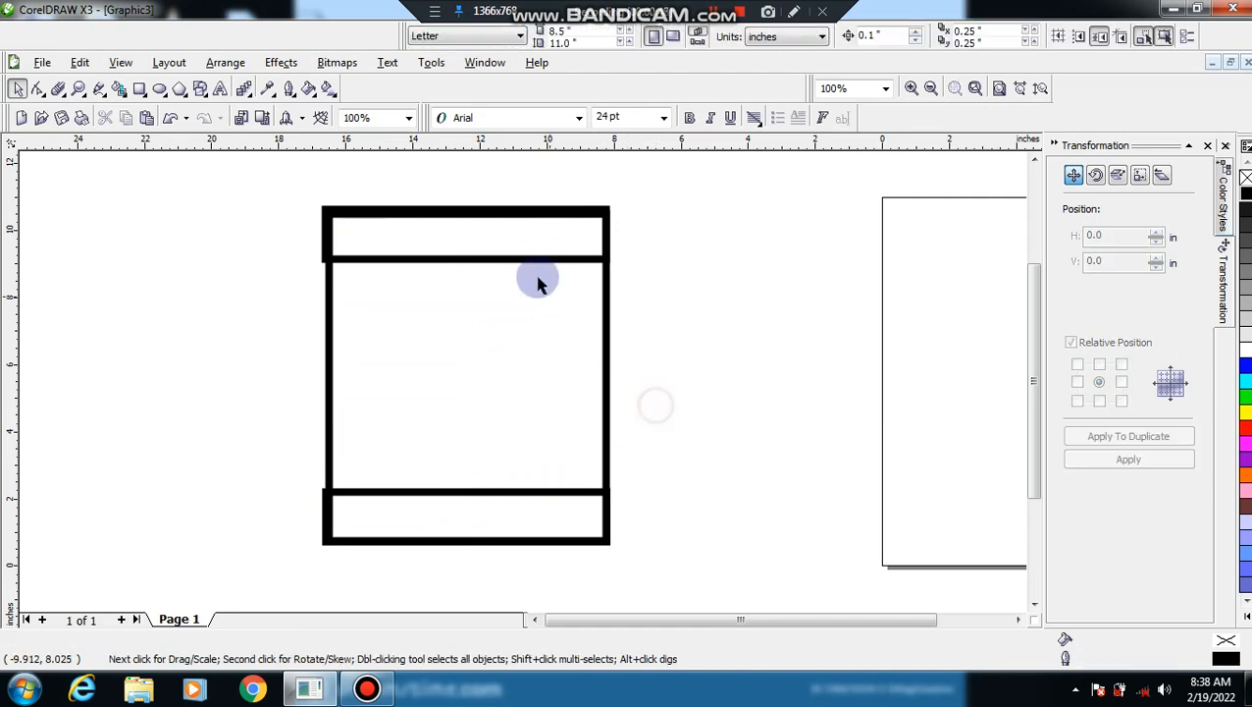
# Fill the upper and lower band rectangles with black.
pyautogui.click(517, 258)
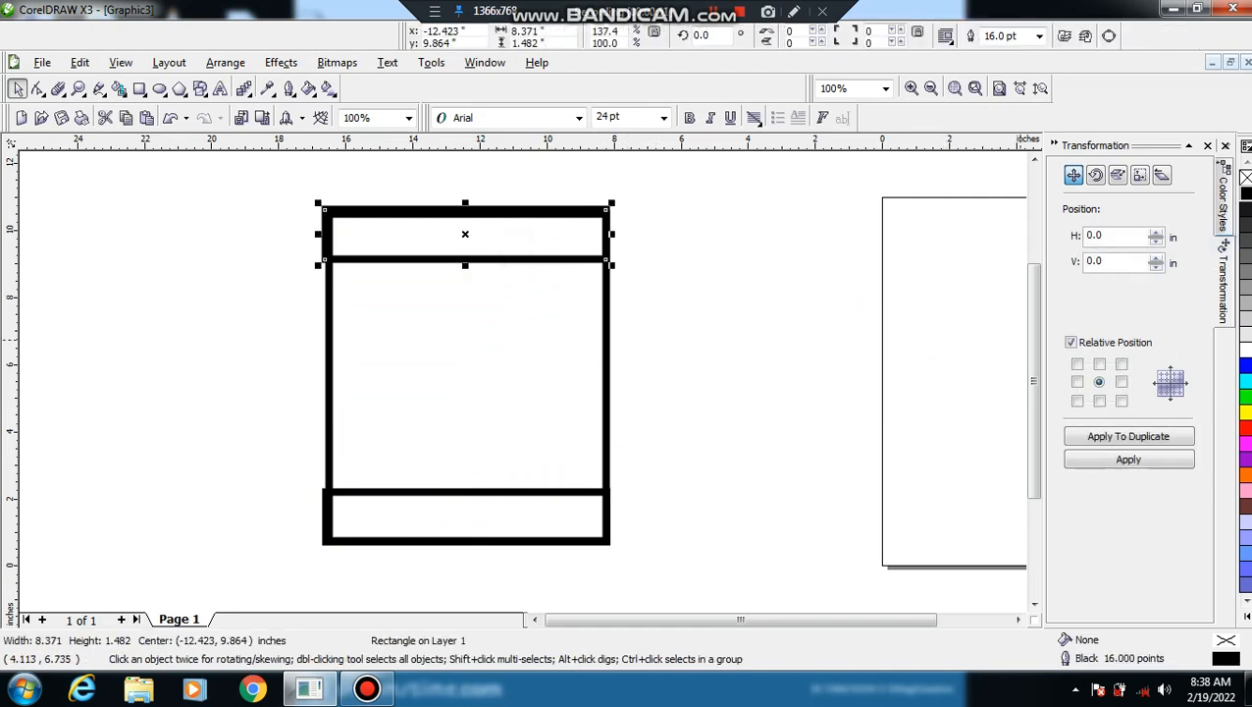
pyautogui.click(1244, 206)
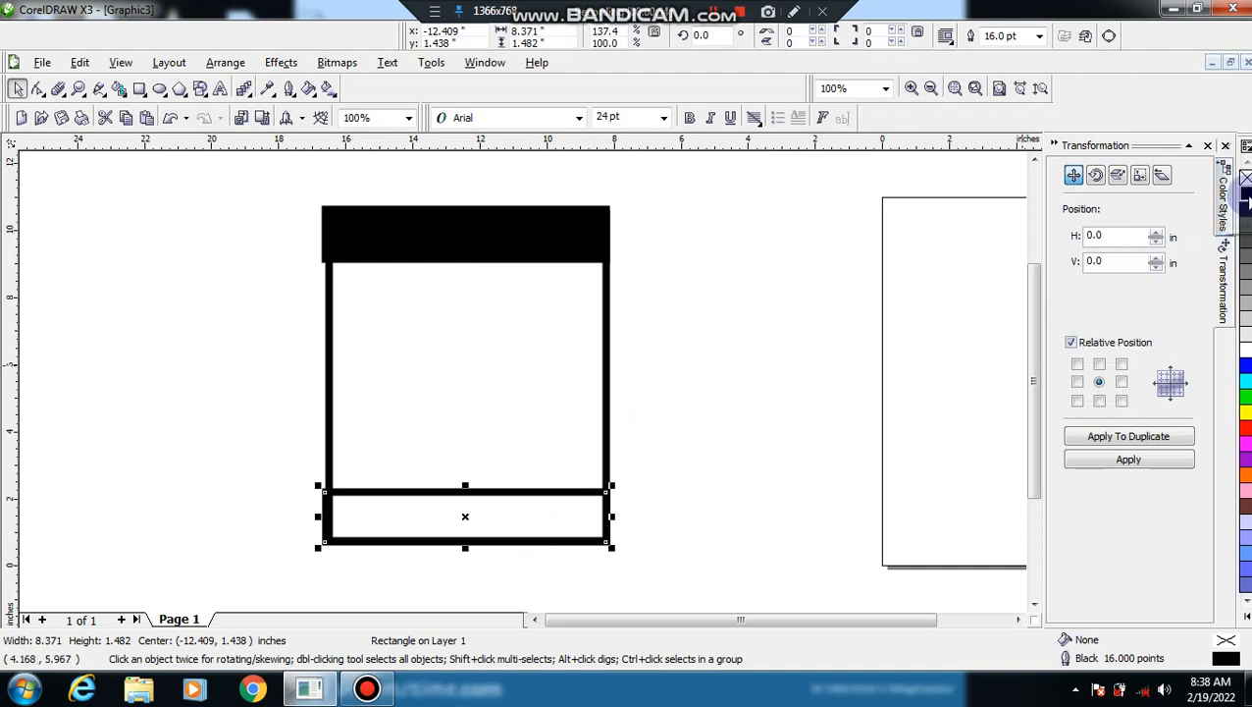
pyautogui.click(1247, 202)
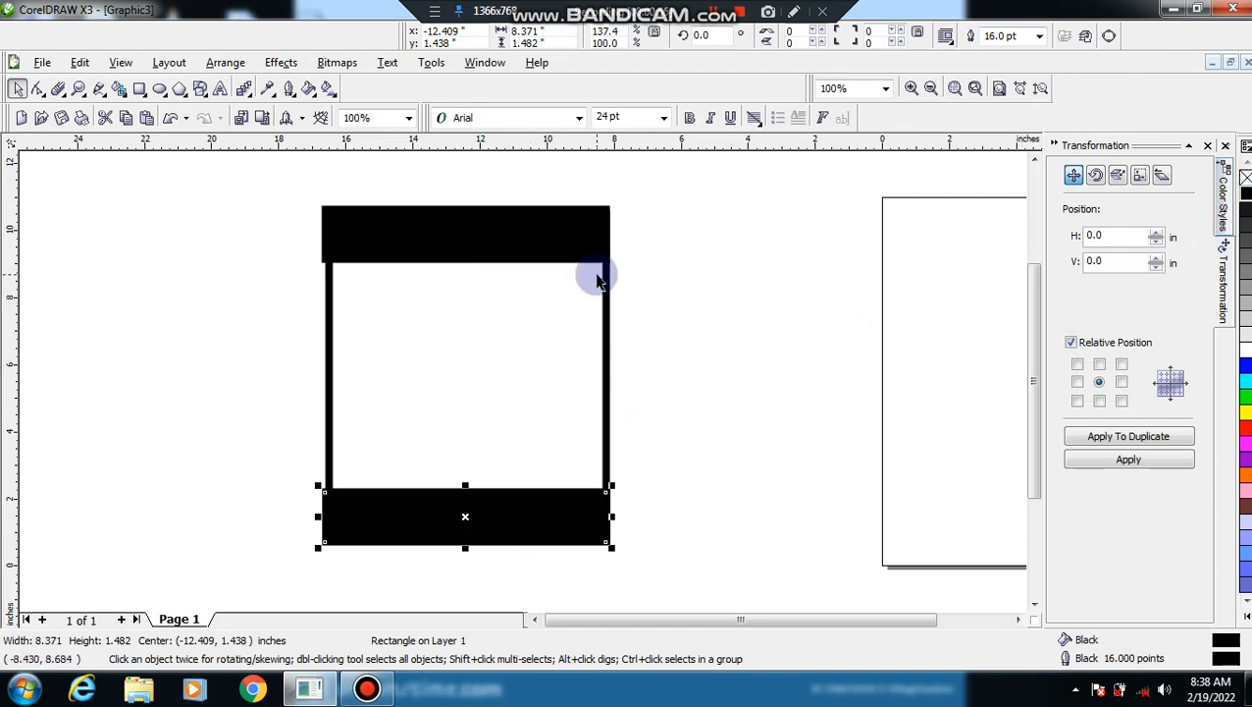
pyautogui.click(714, 271)
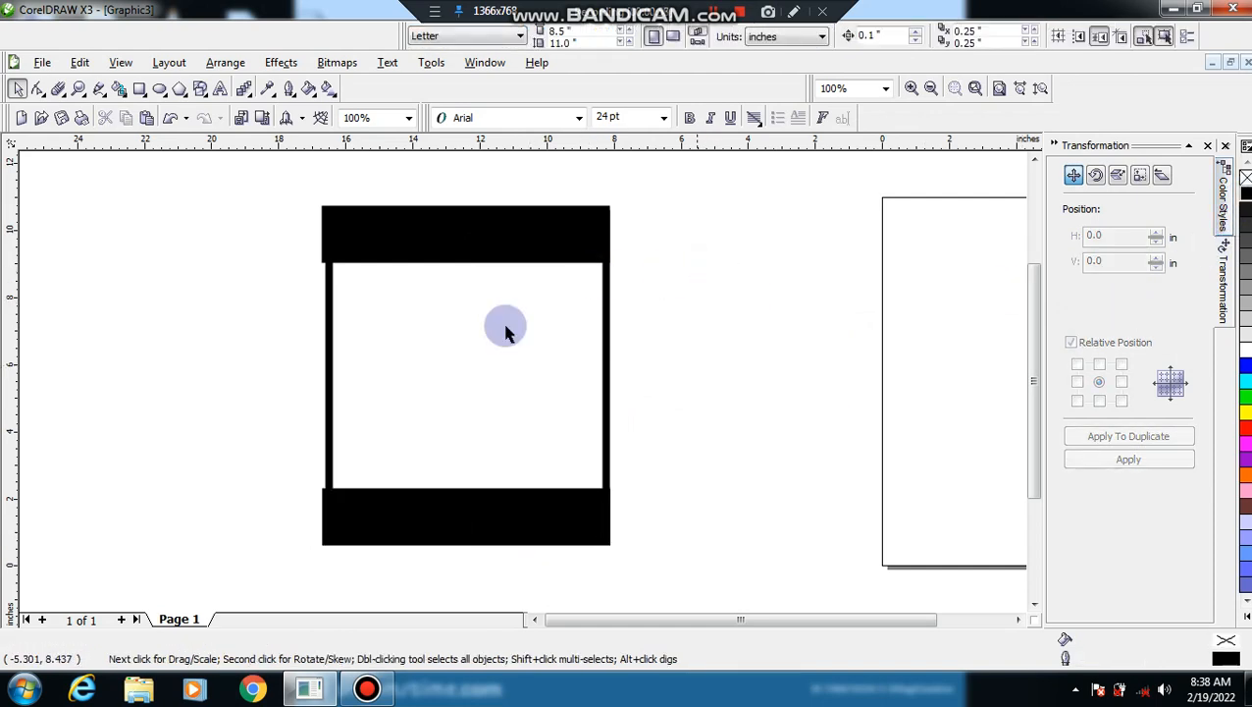
# Narrow both black bands slightly so their left edges line up with the frame's left side.
pyautogui.click(385, 524)
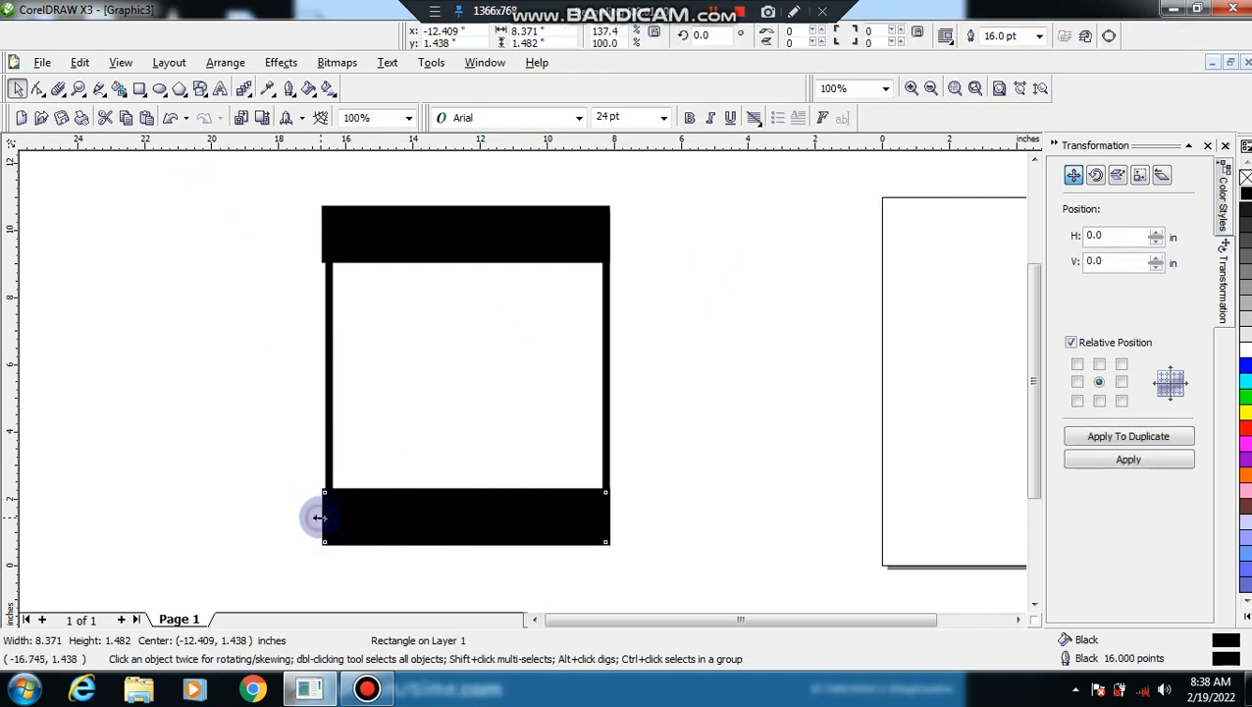
pyautogui.moveTo(320, 517); pyautogui.dragTo(316, 514)
pyautogui.click(296, 483)
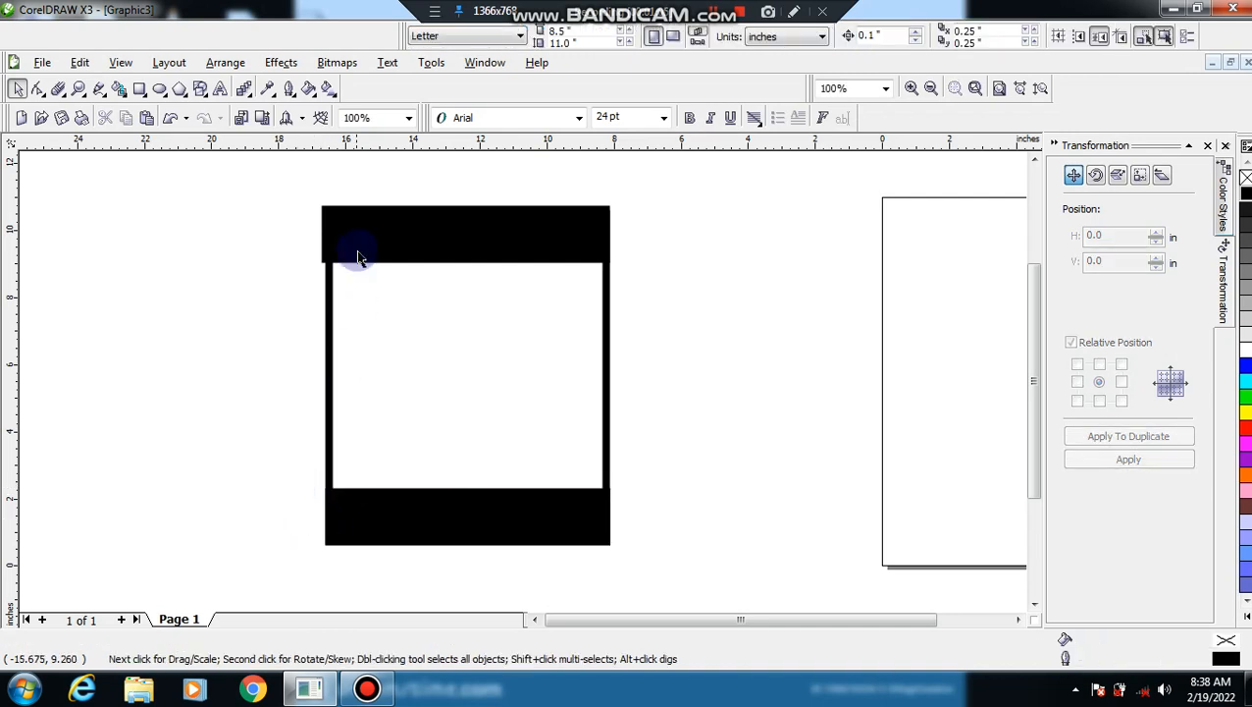
pyautogui.click(339, 242)
pyautogui.moveTo(319, 237); pyautogui.dragTo(323, 236)
pyautogui.click(300, 260)
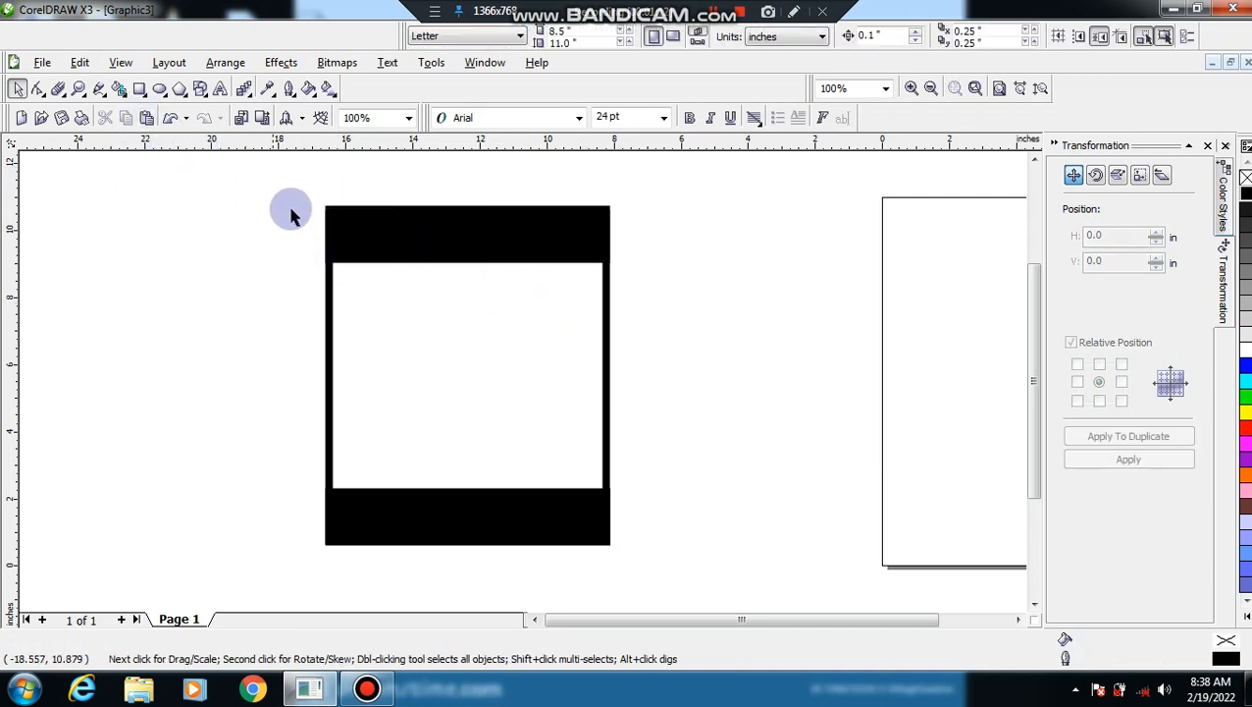
# Group the frame and the two black bands into one object.
pyautogui.moveTo(286, 178); pyautogui.dragTo(663, 548)
pyautogui.hotkey('ctrl', 'g')
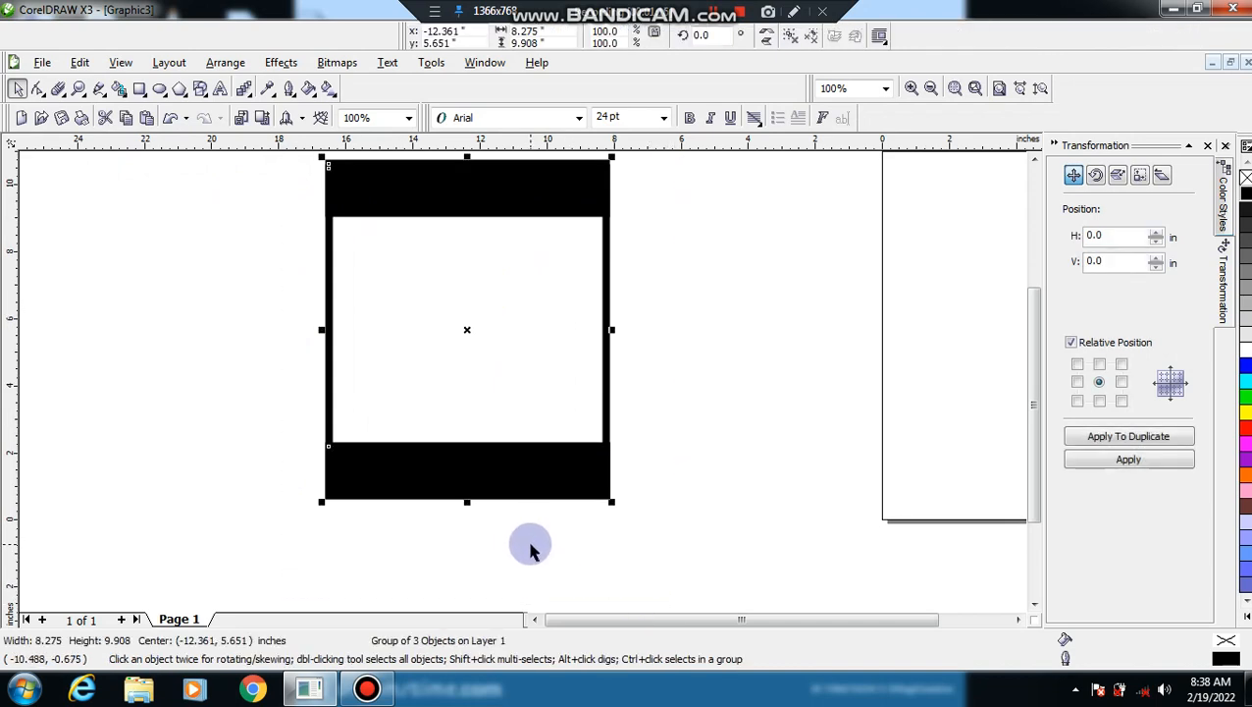
pyautogui.click(749, 293)
# Add the artistic text "S" in the empty area beside the frame and enlarge it to about 925 pt.
pyautogui.moveTo(899, 613); pyautogui.dragTo(534, 618)
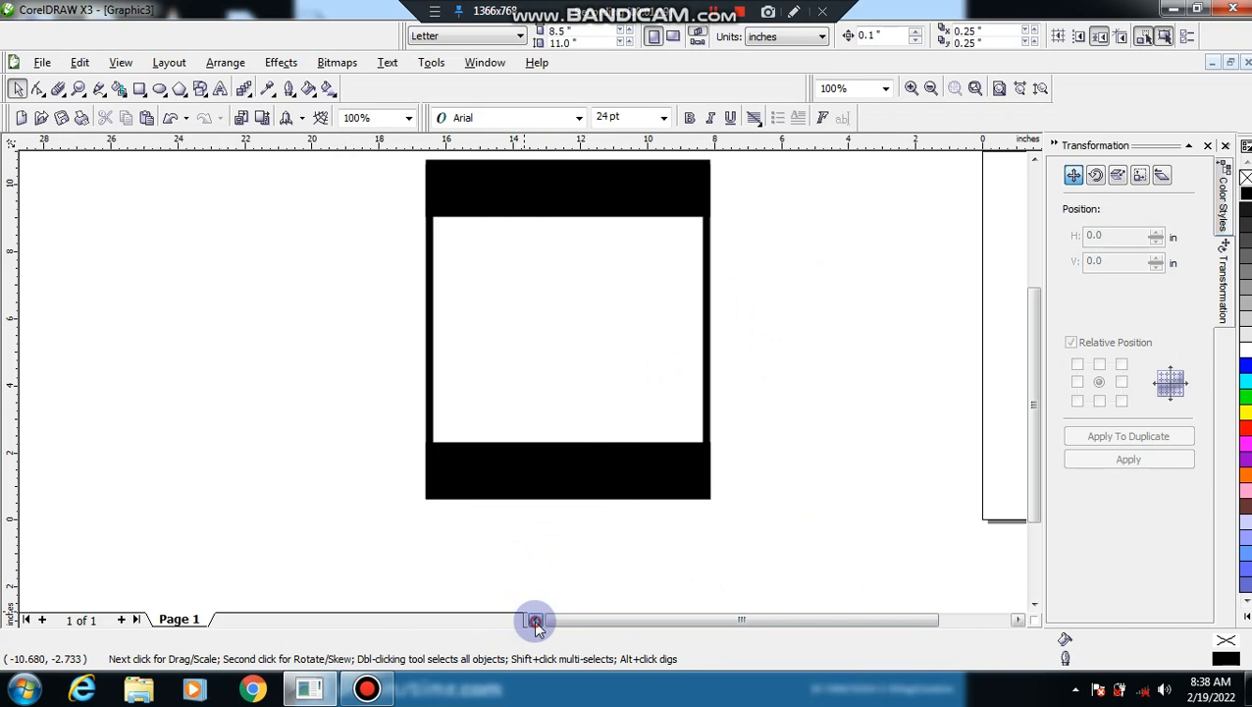
pyautogui.click(220, 89)
pyautogui.click(185, 238)
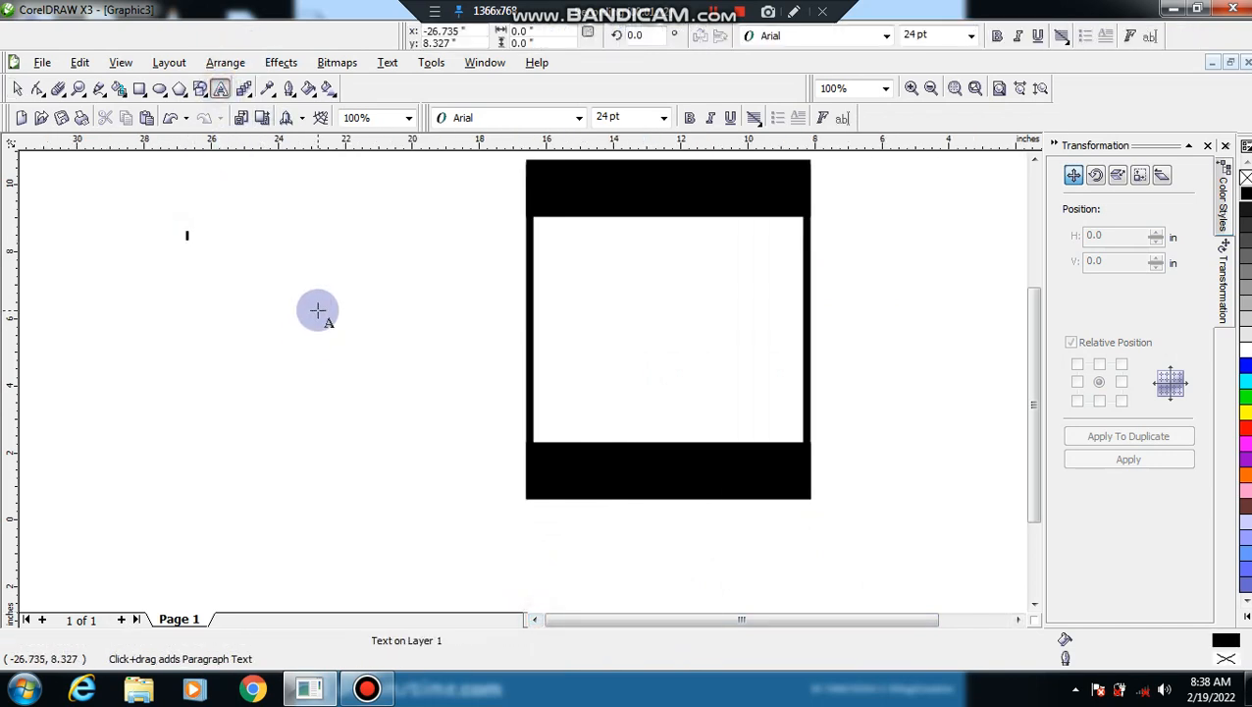
pyautogui.write('M')
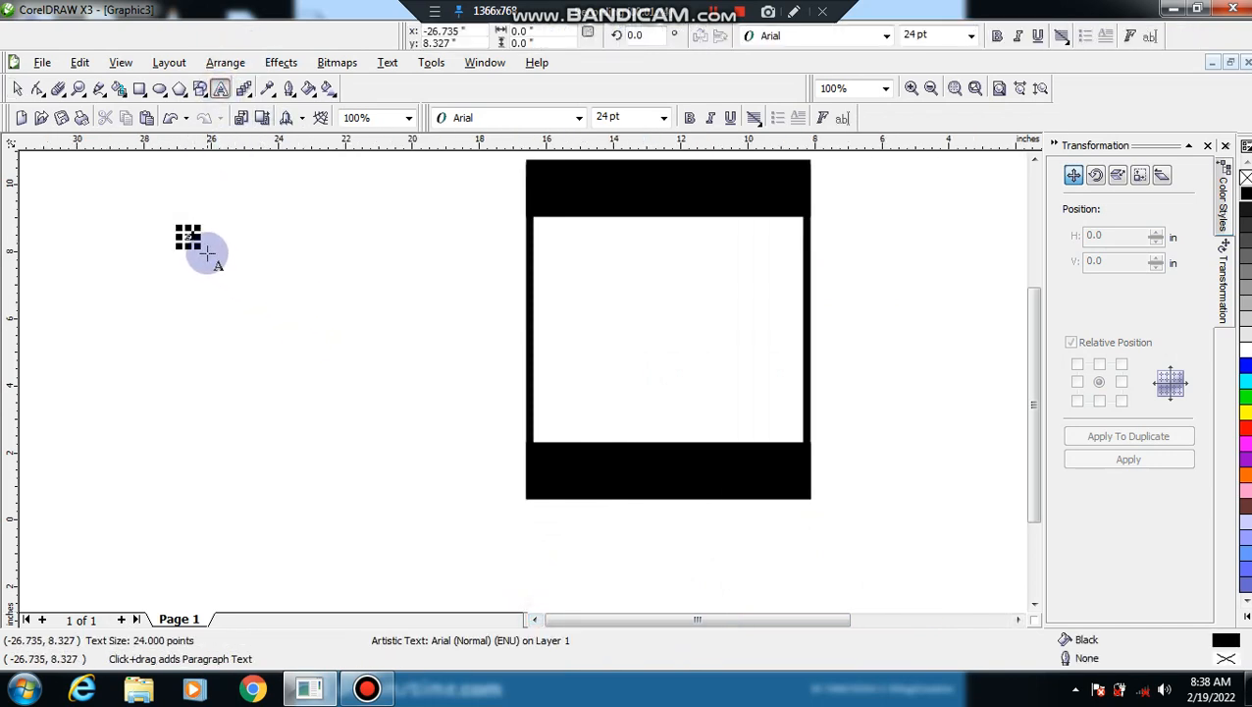
pyautogui.moveTo(196, 247); pyautogui.dragTo(379, 507)
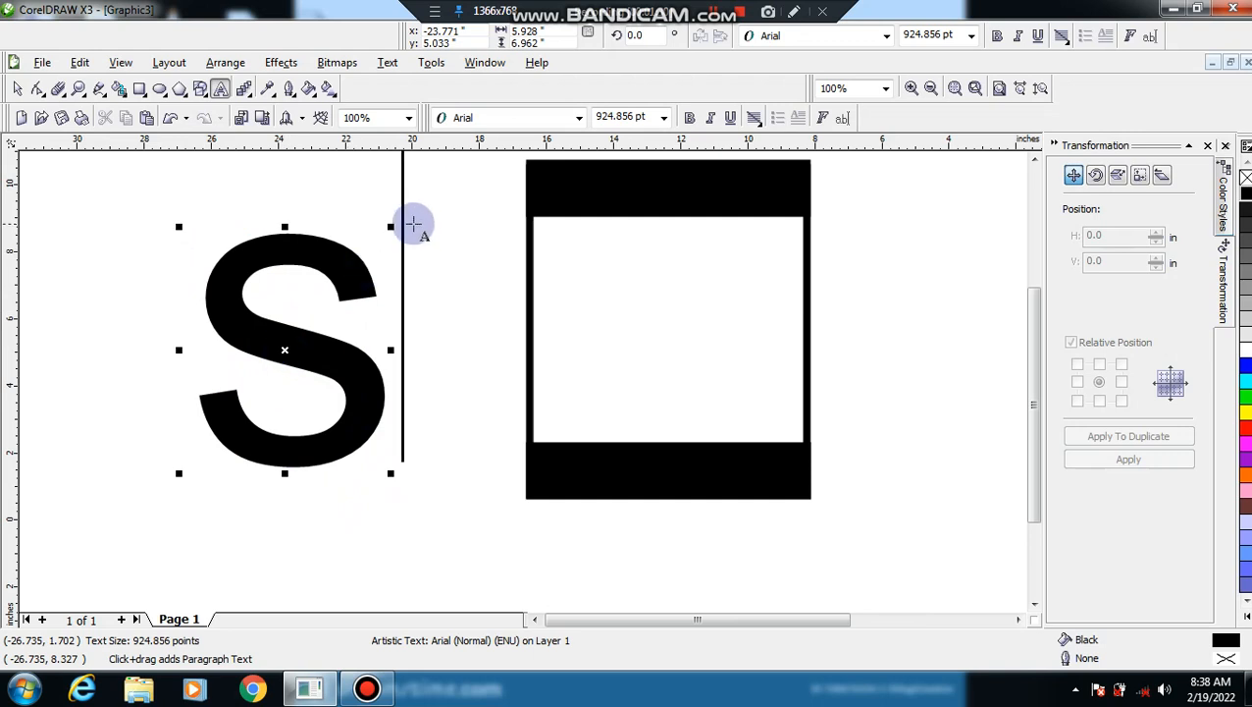
# Rotate the letter S slightly clockwise, to about 355.4 degrees.
pyautogui.click(21, 89)
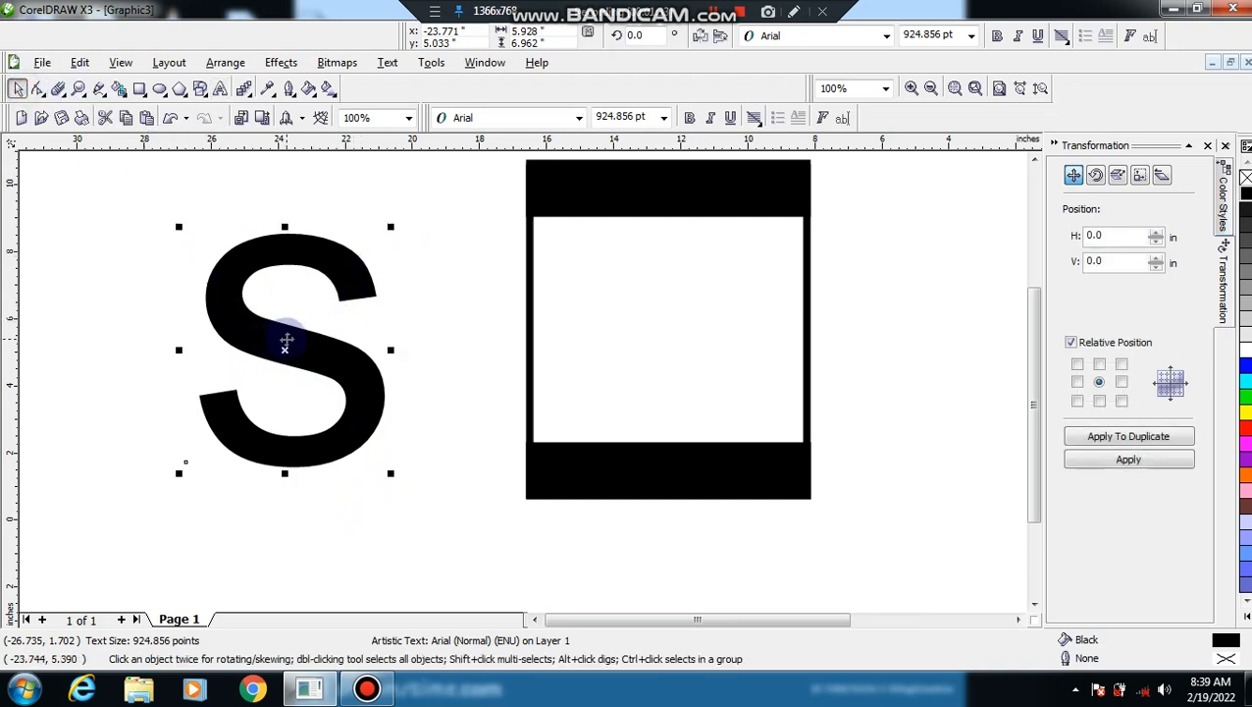
pyautogui.click(287, 352)
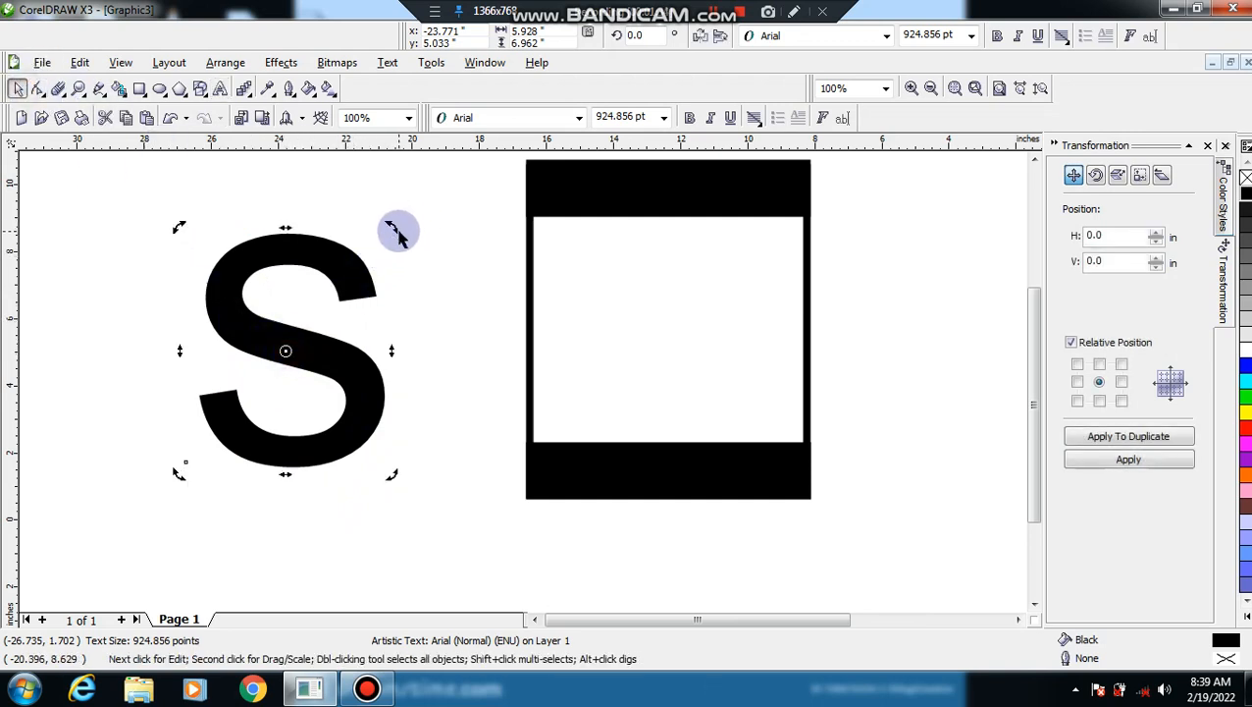
pyautogui.moveTo(396, 229); pyautogui.dragTo(396, 240)
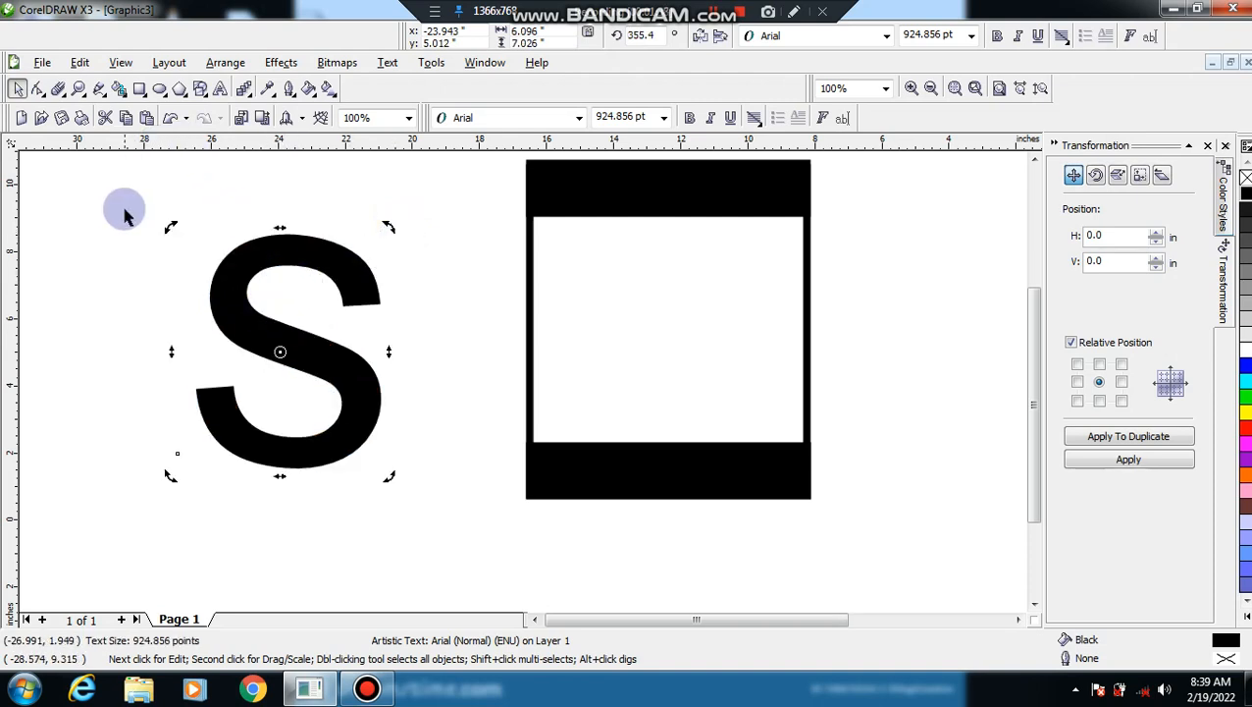
# Erase the right edge and the lower-left curve of the letter S with straight Eraser tool cuts.
pyautogui.click(58, 89)
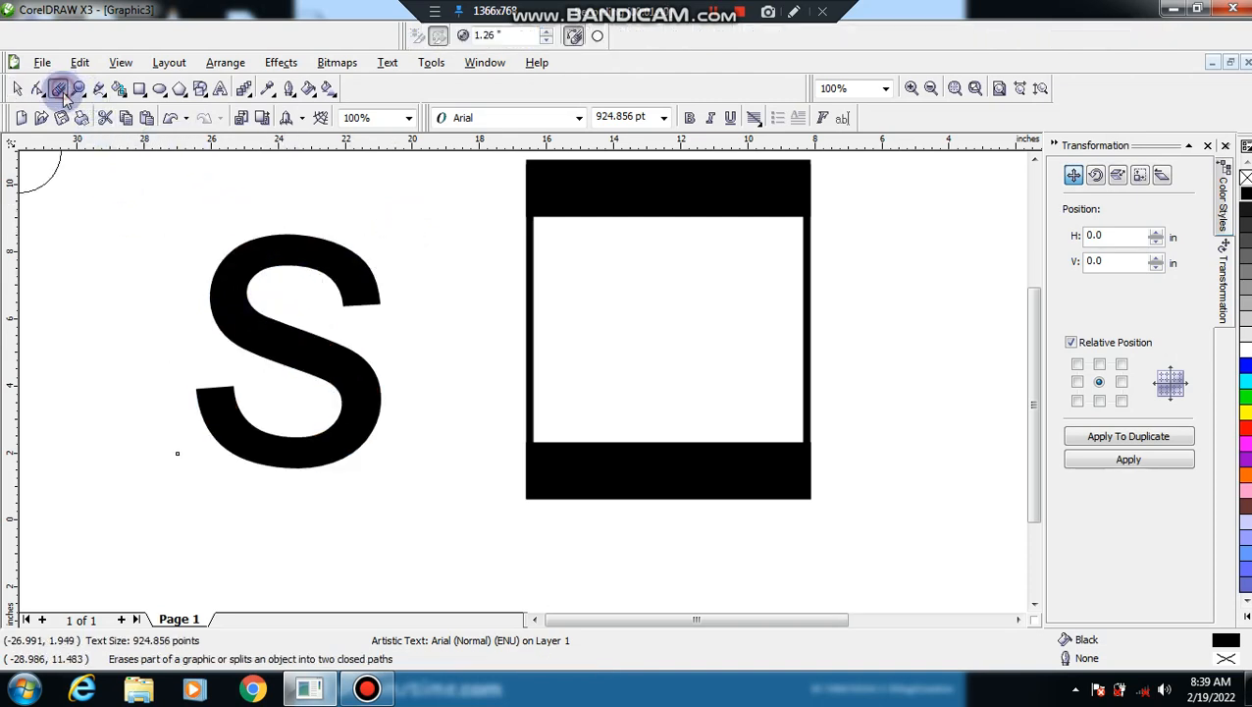
pyautogui.click(398, 271)
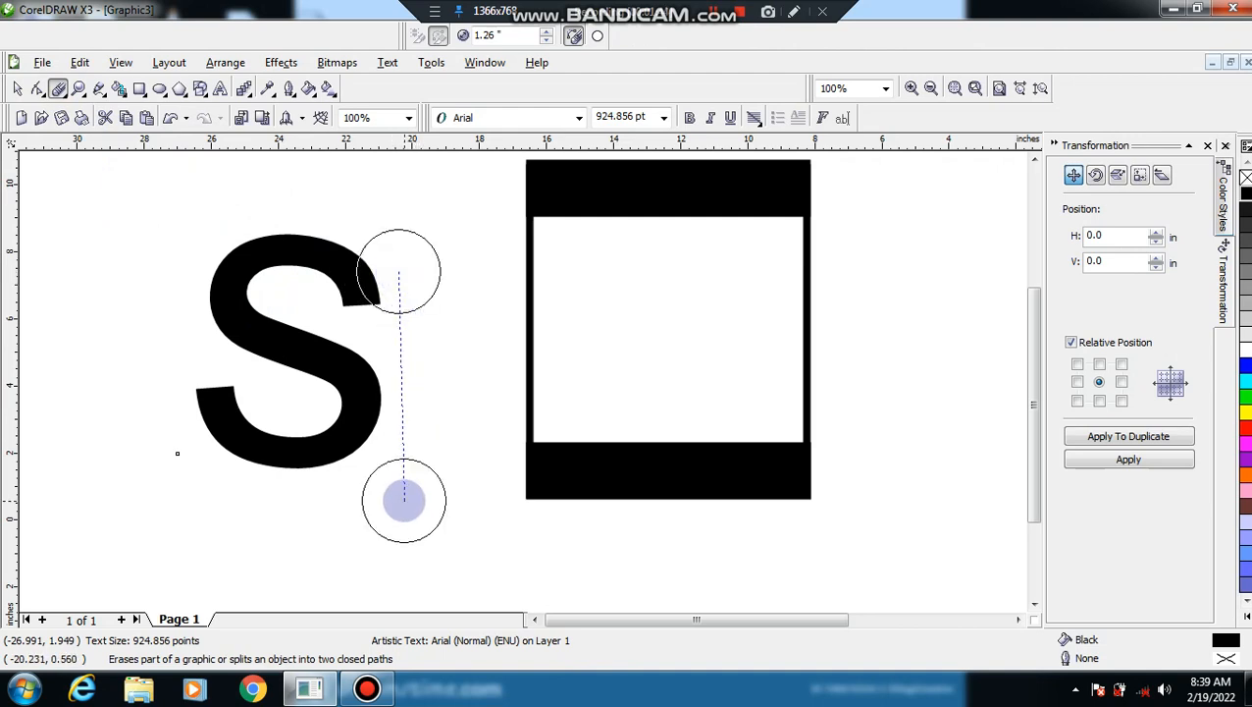
pyautogui.click(404, 501)
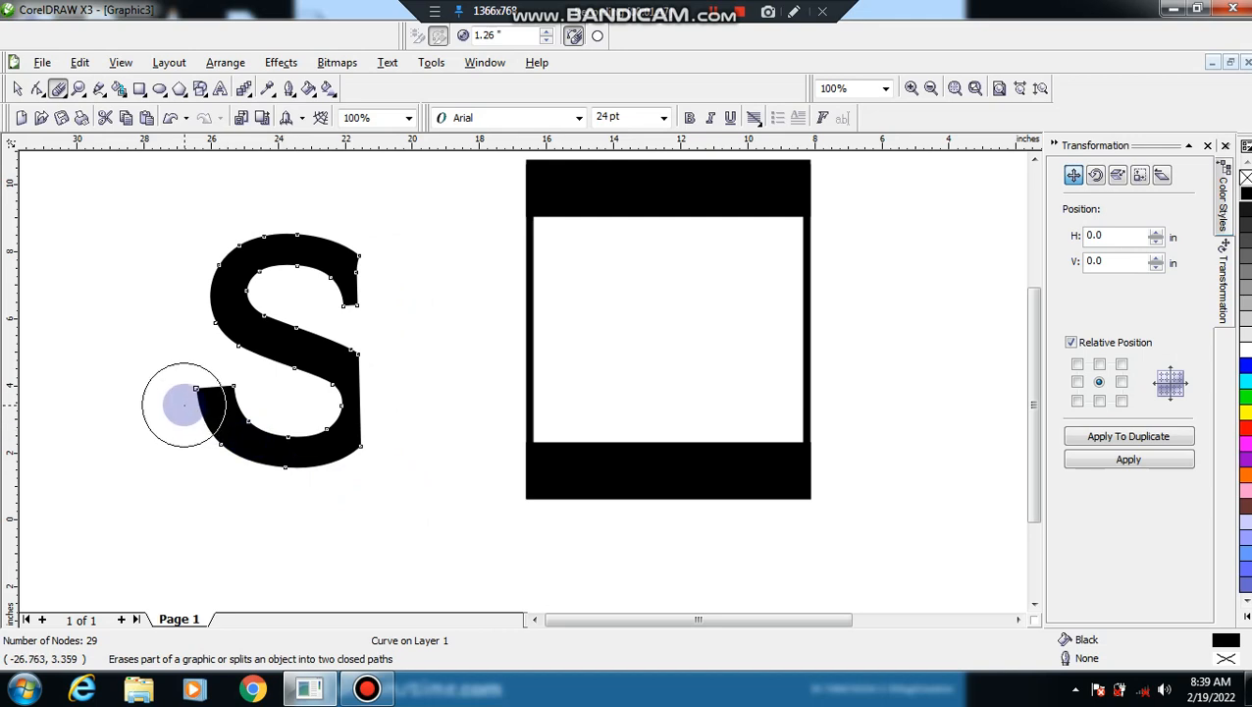
pyautogui.click(357, 466)
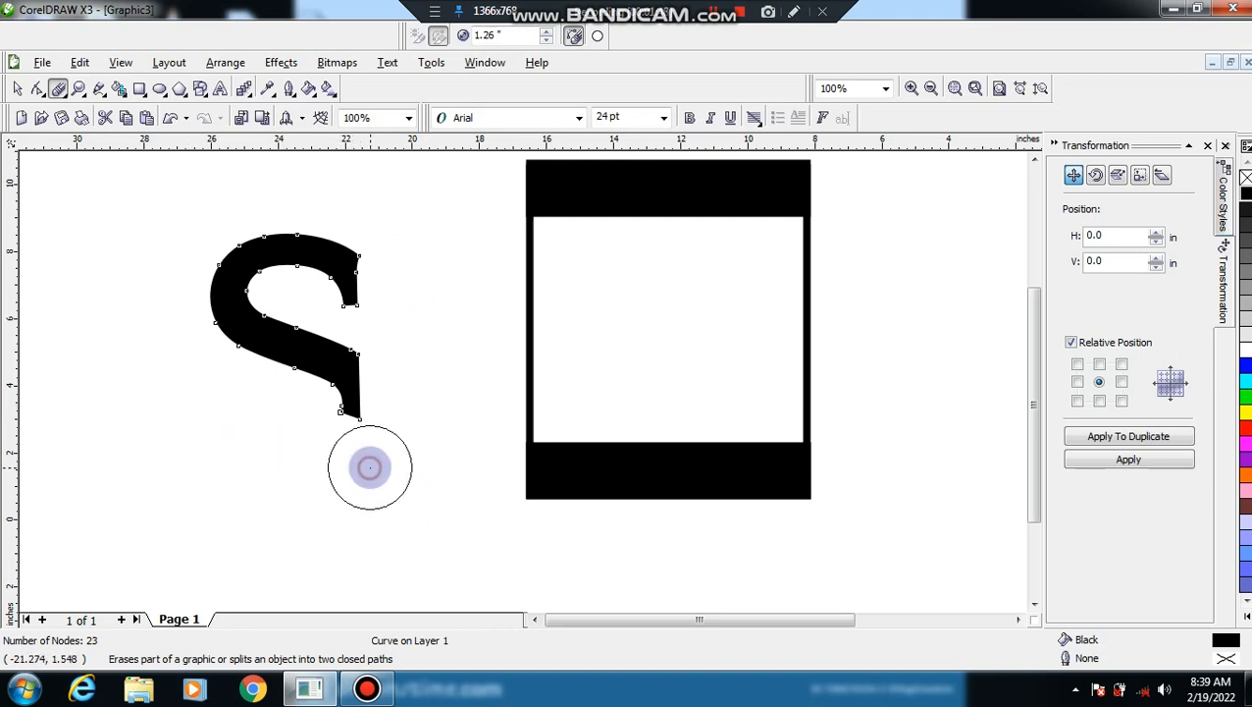
# Give the trimmed S shape a yellow fill and a yellow outline.
pyautogui.click(17, 89)
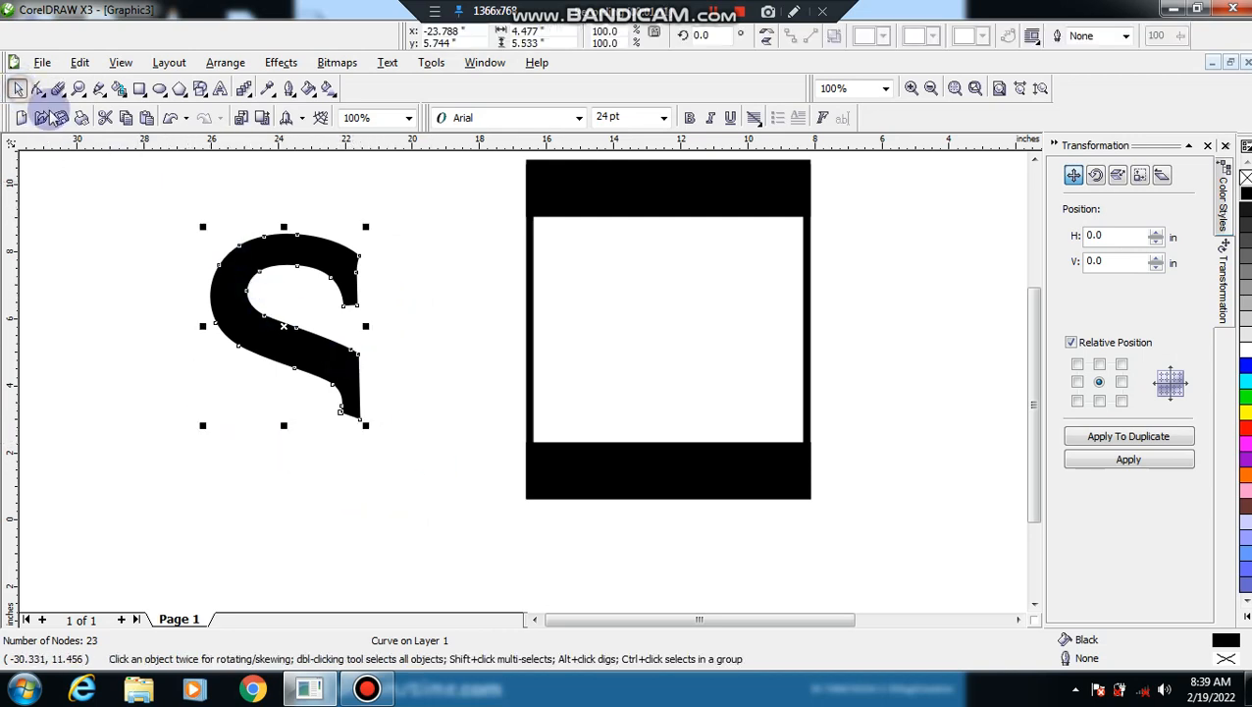
pyautogui.click(1244, 412)
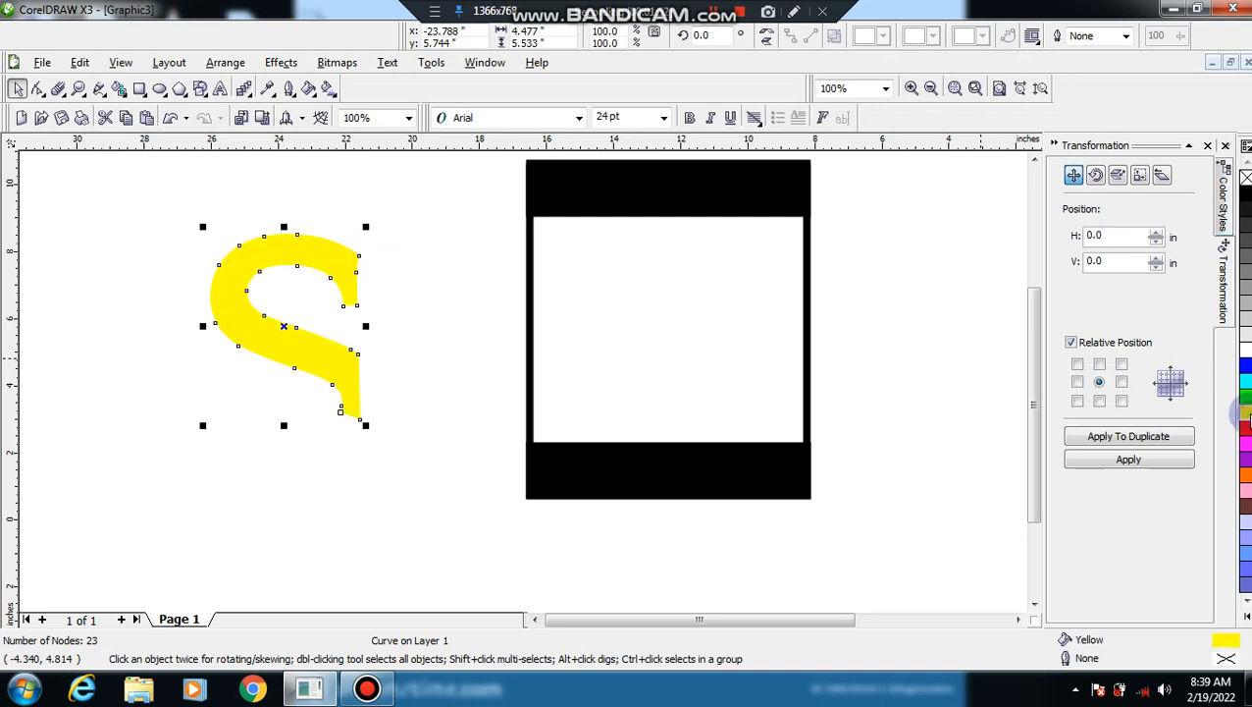
pyautogui.rightClick(1244, 412)
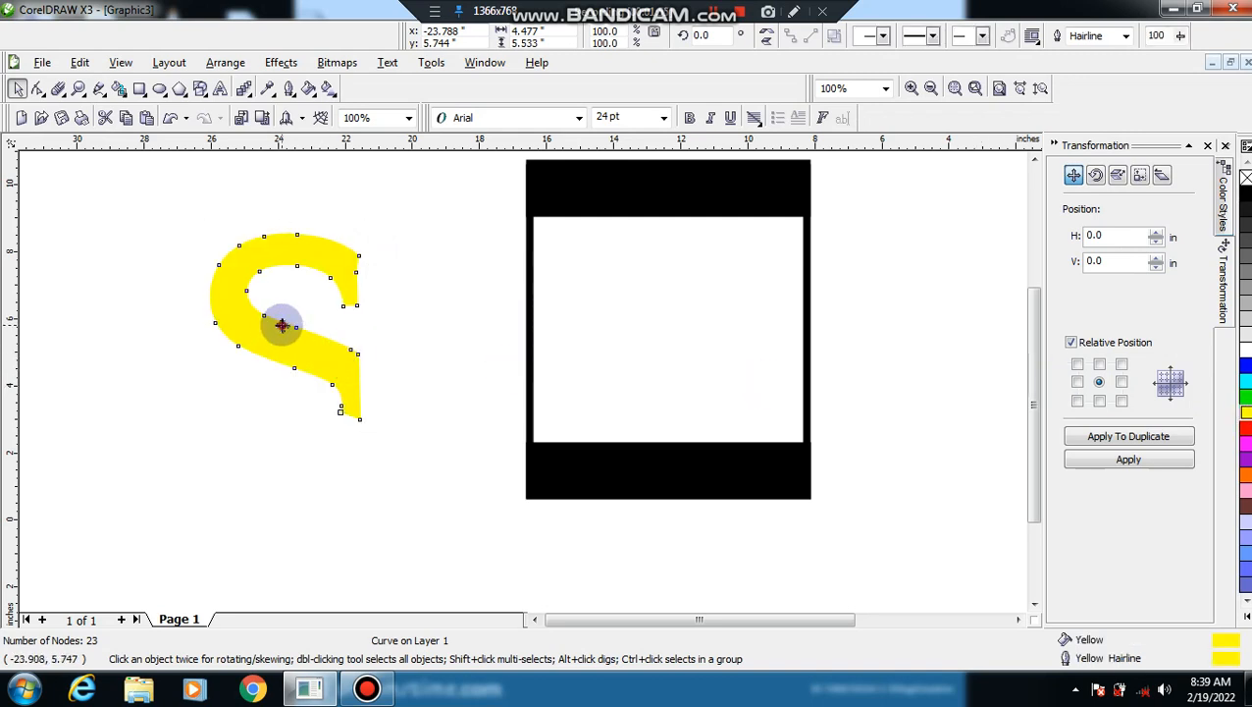
# Move the yellow S against the frame's right side and stretch it to about 6.35 by 9.08 inches.
pyautogui.moveTo(282, 324); pyautogui.dragTo(724, 287)
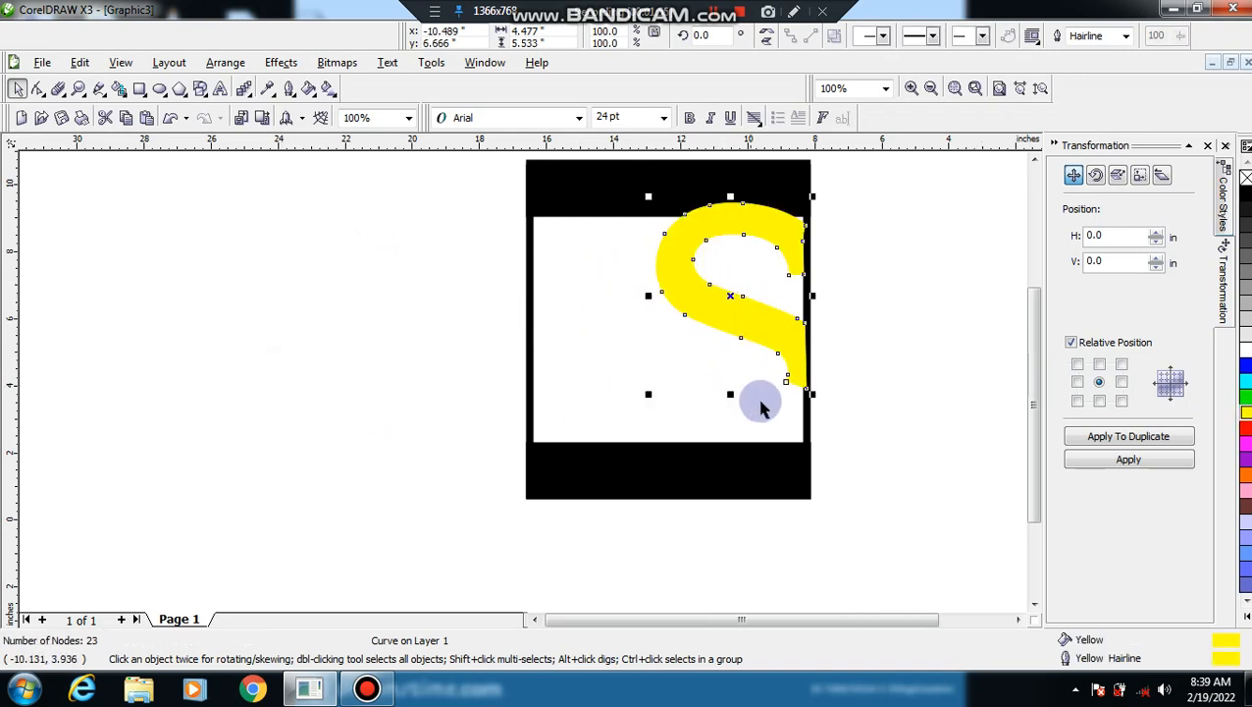
pyautogui.moveTo(730, 394); pyautogui.dragTo(730, 483)
pyautogui.moveTo(646, 340); pyautogui.dragTo(585, 343)
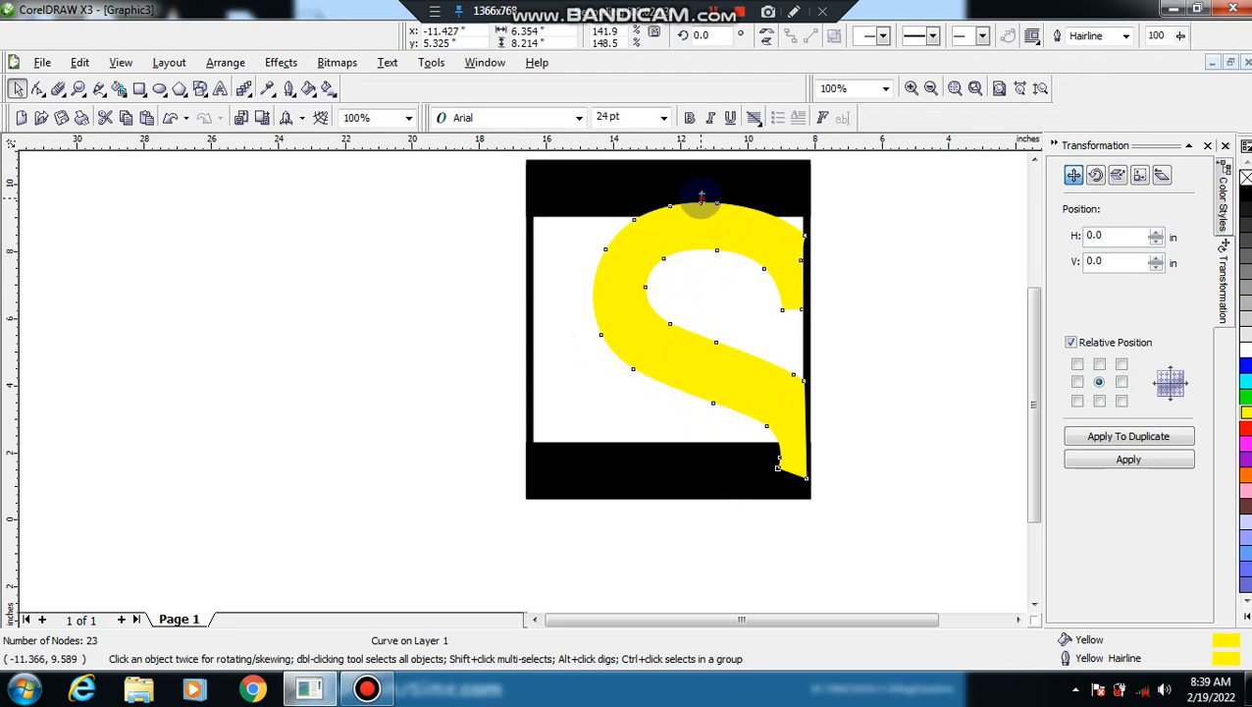
pyautogui.moveTo(701, 197); pyautogui.dragTo(712, 175)
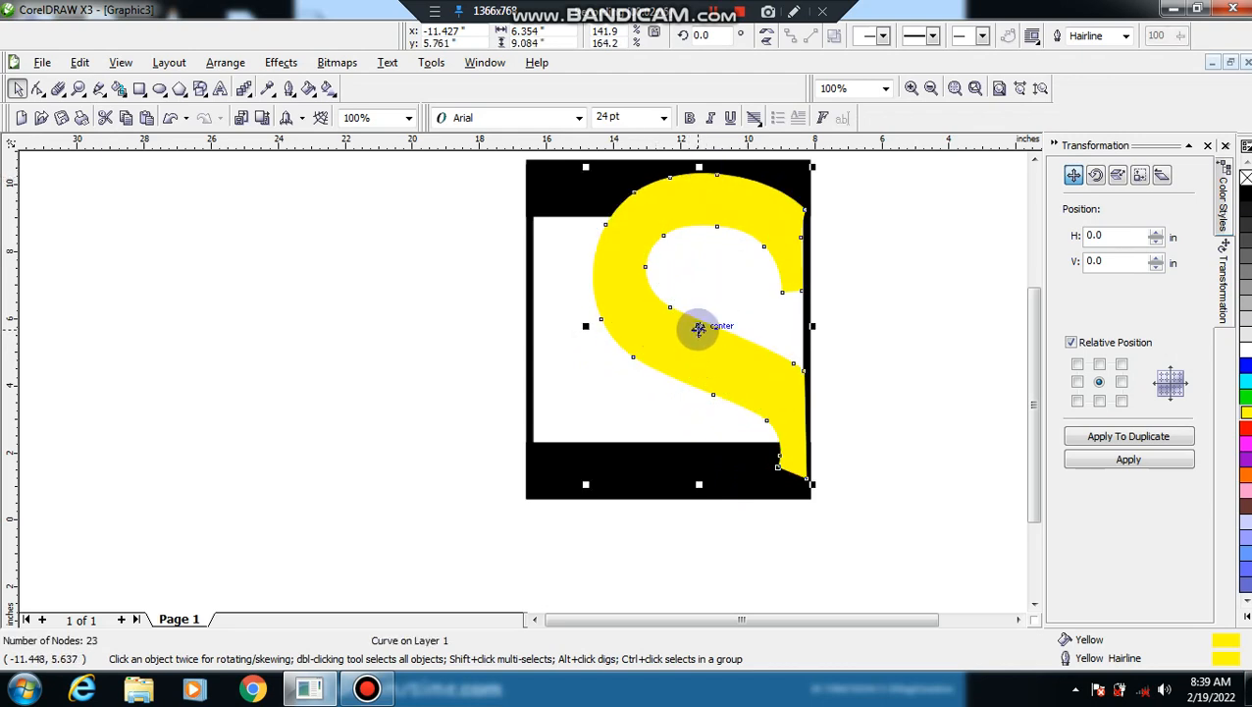
# Place the yellow S behind the black frame so the bands cover its upper and lower ends.
pyautogui.rightClick(698, 328)
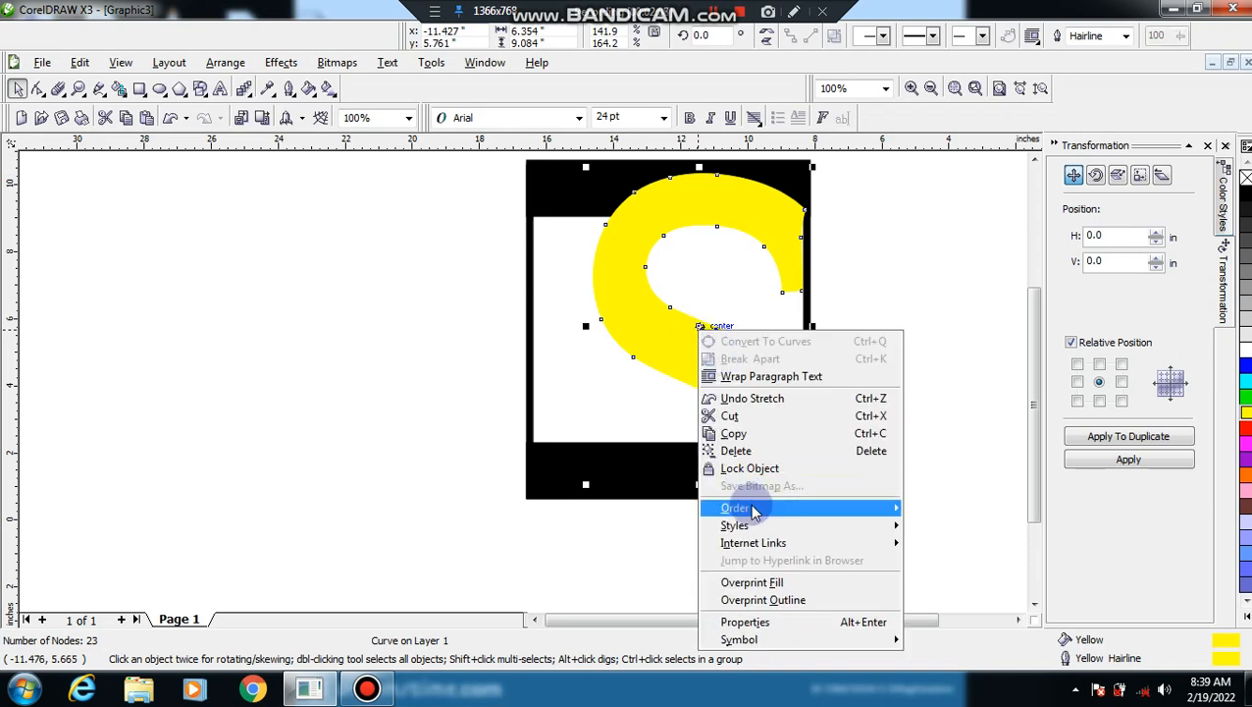
pyautogui.moveTo(797, 513)
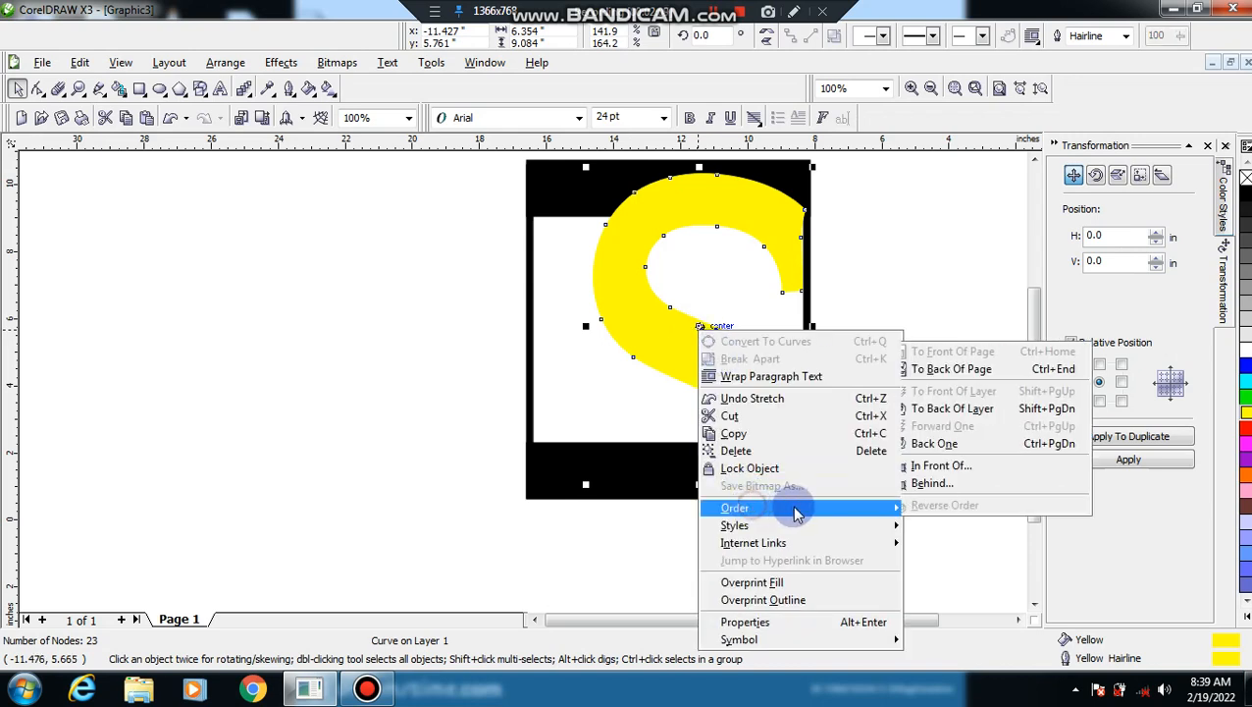
pyautogui.click(942, 483)
pyautogui.click(567, 194)
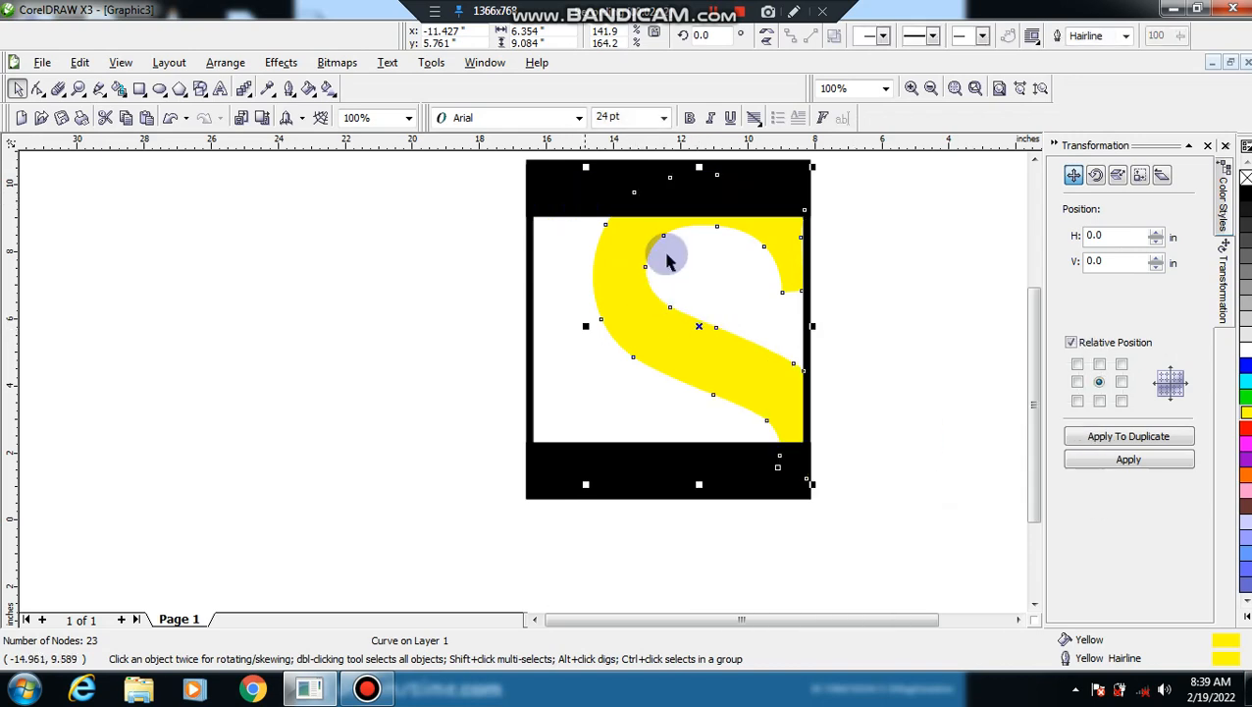
pyautogui.click(861, 343)
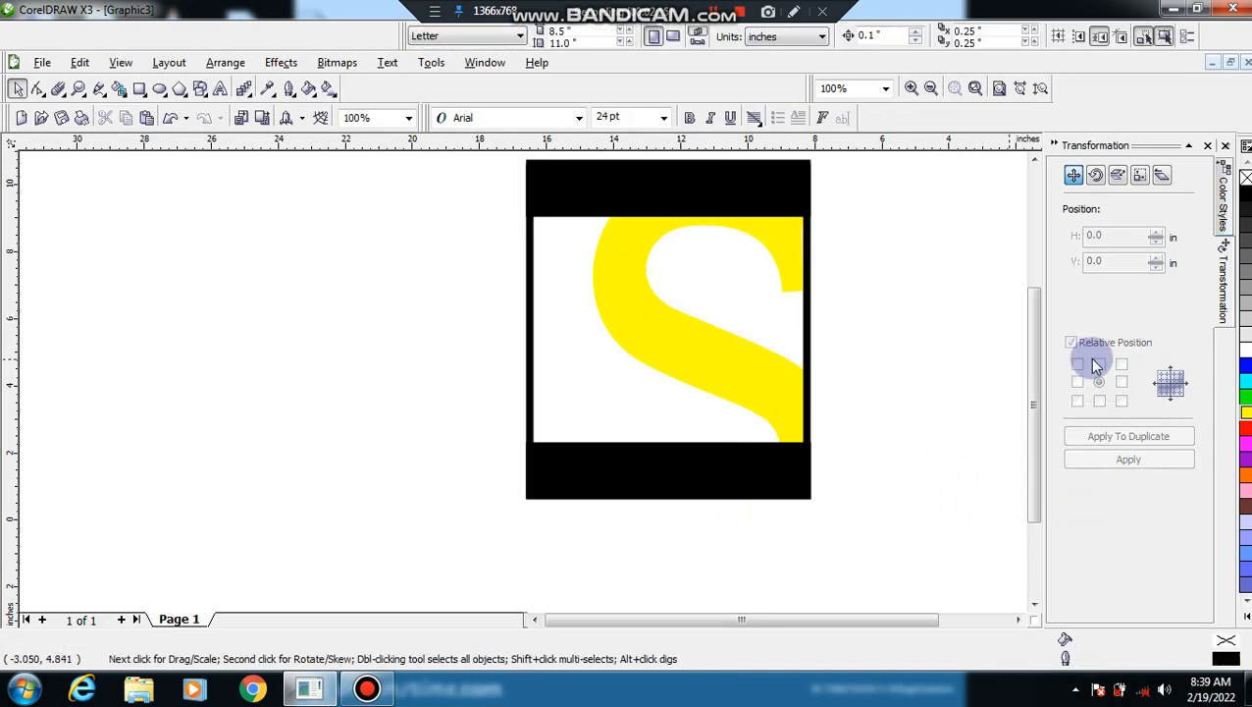
# Draw a rectangle of about 1.59 by 2.25 inches beside the frame and give it a red fill and red outline.
pyautogui.click(140, 88)
pyautogui.moveTo(202, 199); pyautogui.dragTo(256, 275)
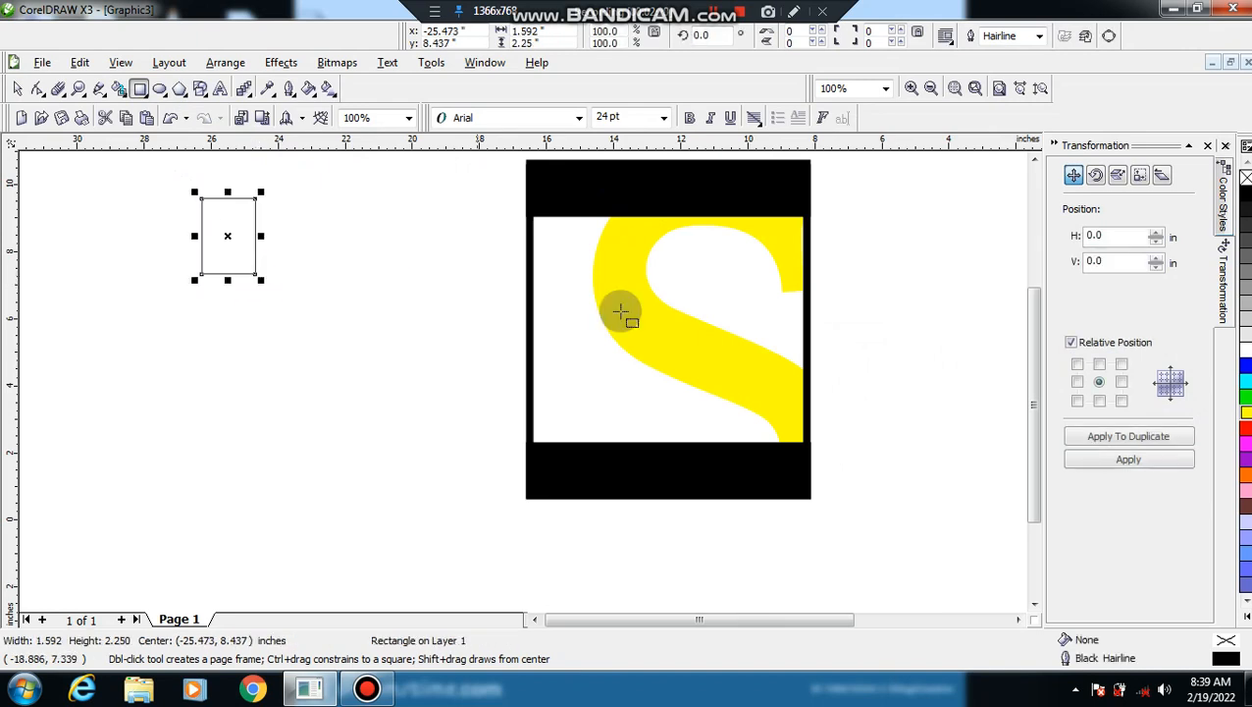
pyautogui.click(1244, 429)
pyautogui.rightClick(1244, 429)
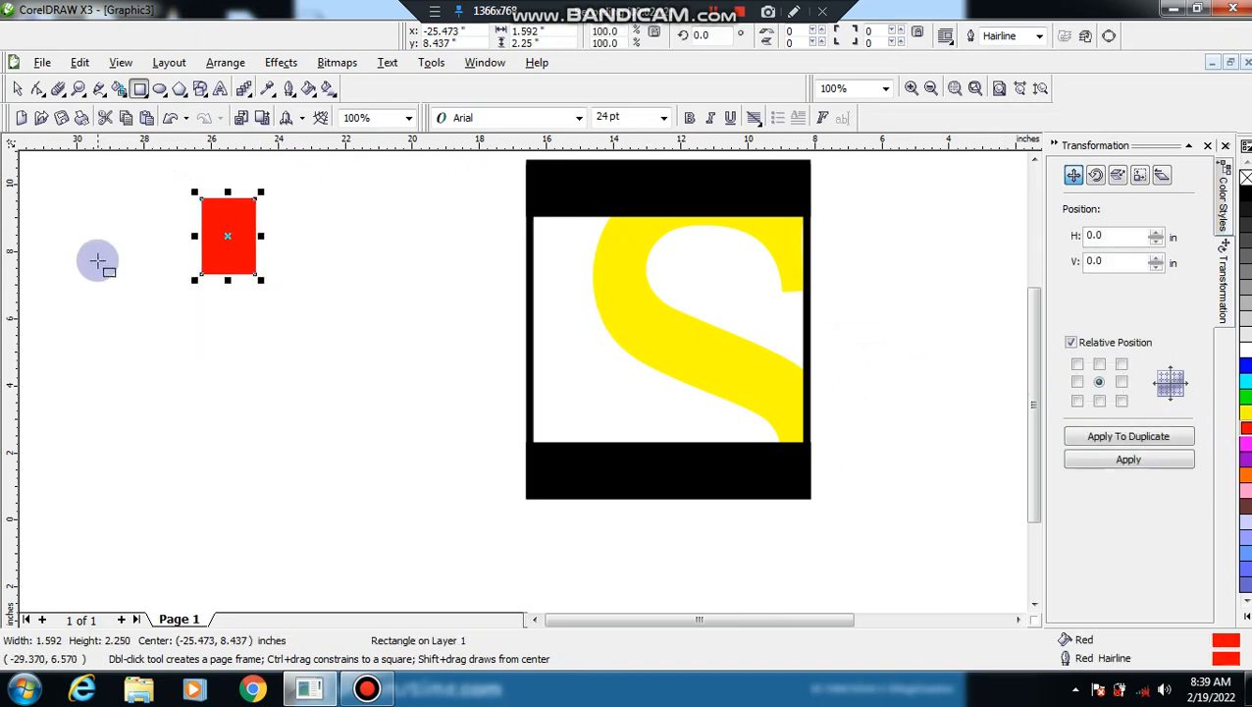
# Move the red rectangle onto the lower black band's top edge, left of the S, and place it behind the frame.
pyautogui.click(16, 88)
pyautogui.moveTo(218, 245); pyautogui.dragTo(626, 446)
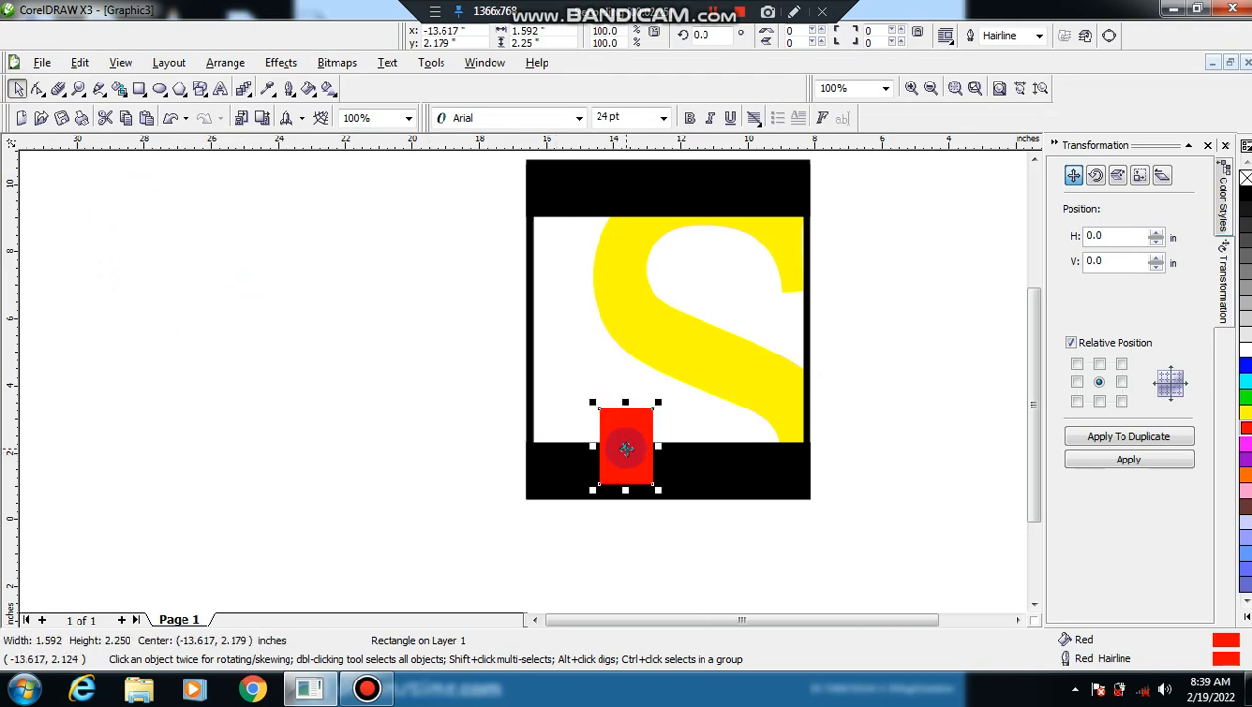
pyautogui.rightClick(625, 447)
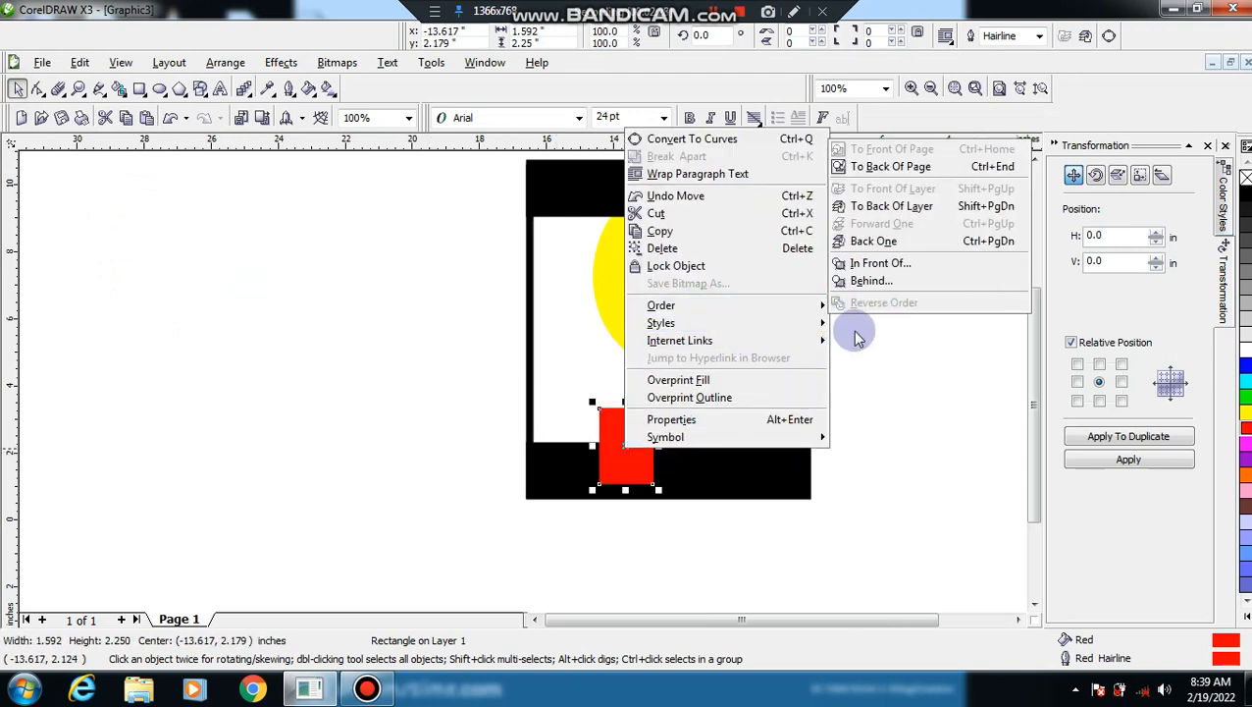
pyautogui.moveTo(838, 307)
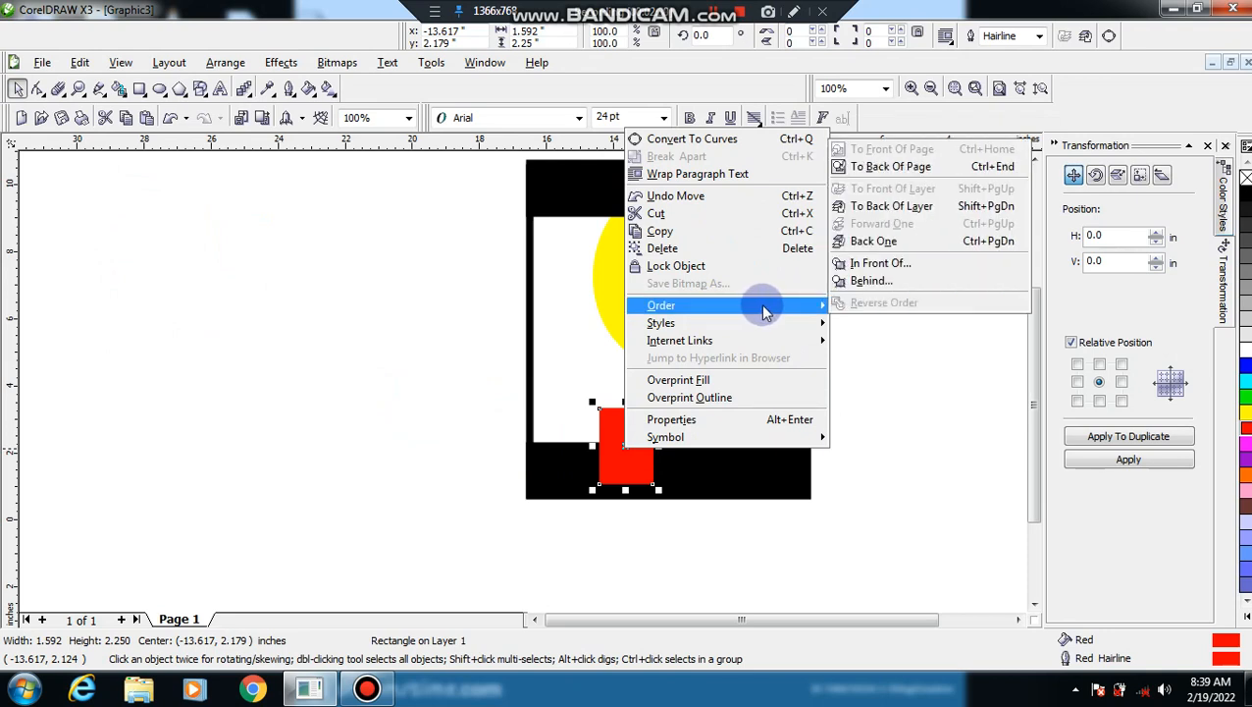
pyautogui.click(879, 283)
pyautogui.click(733, 471)
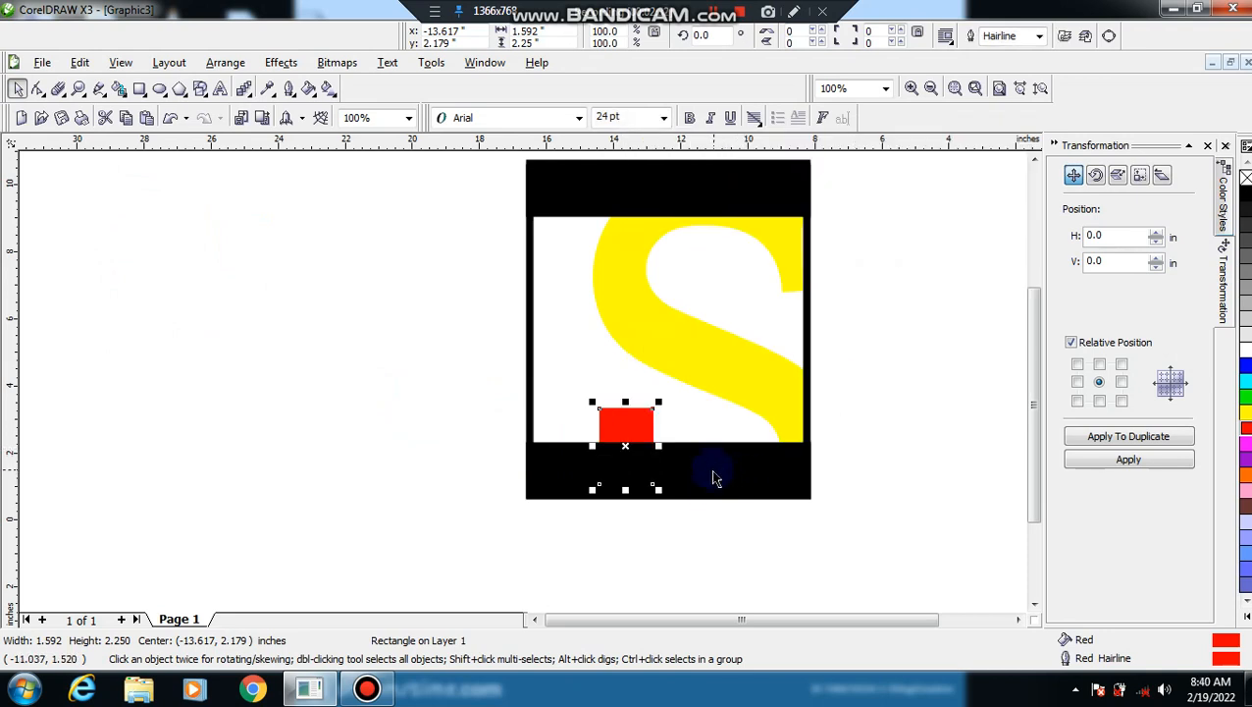
pyautogui.click(369, 398)
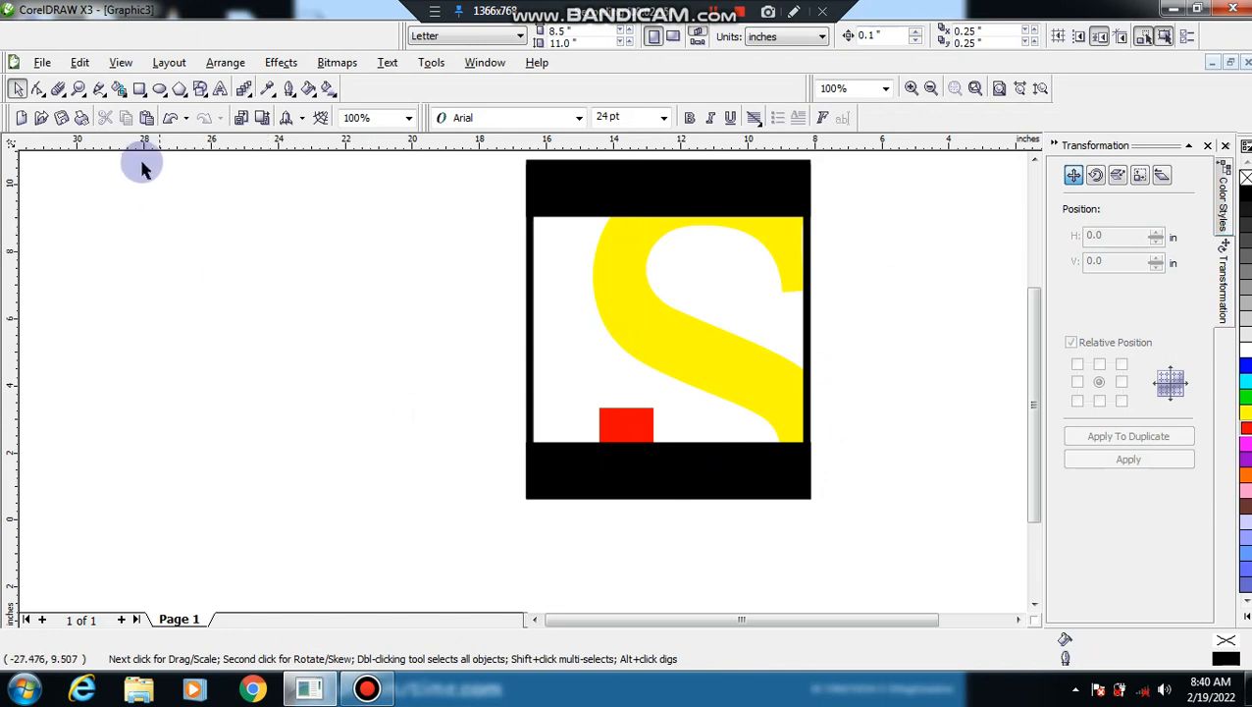
# Add the artistic text "sony", enlarge it to about 179 pt and move it onto the upper black band.
pyautogui.click(222, 90)
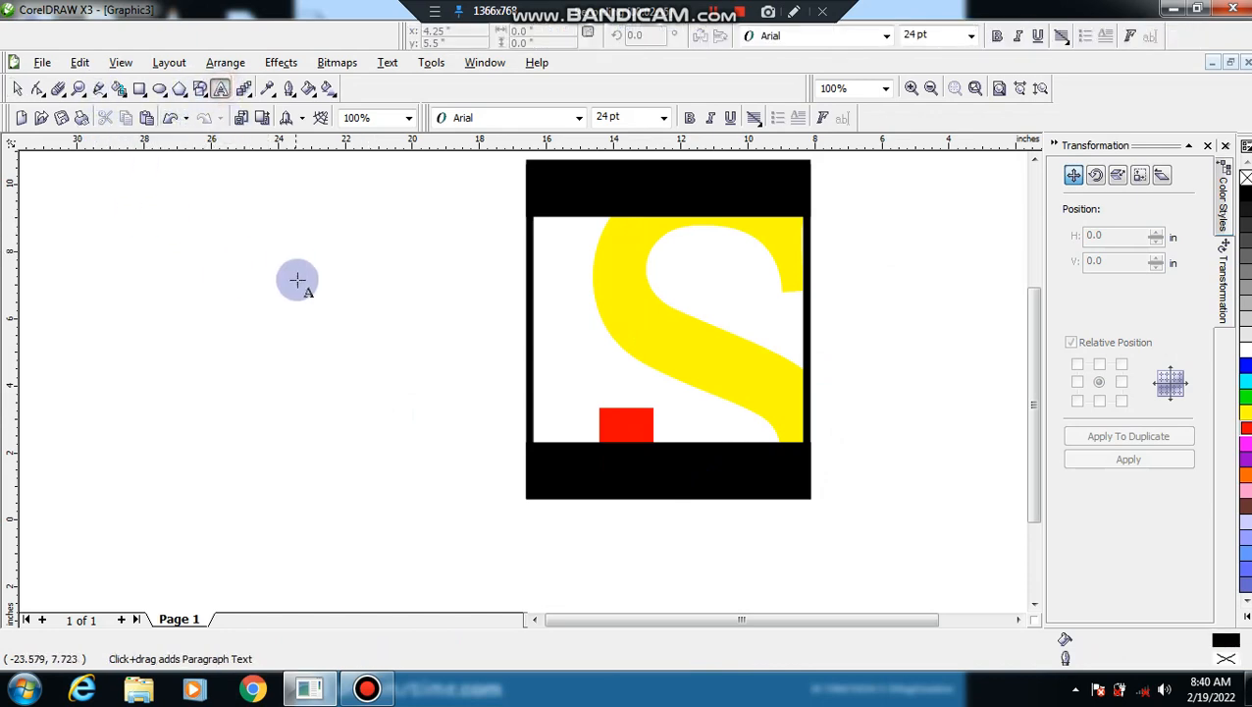
pyautogui.click(223, 271)
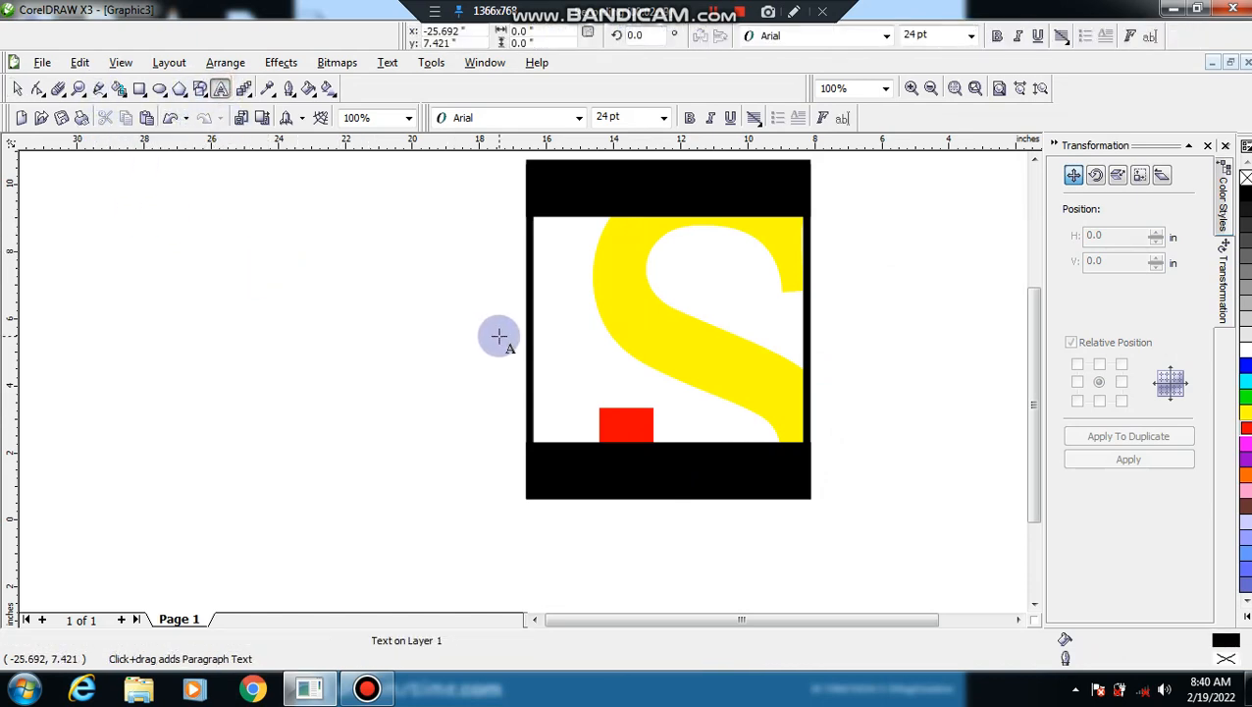
pyautogui.write('sqqy')
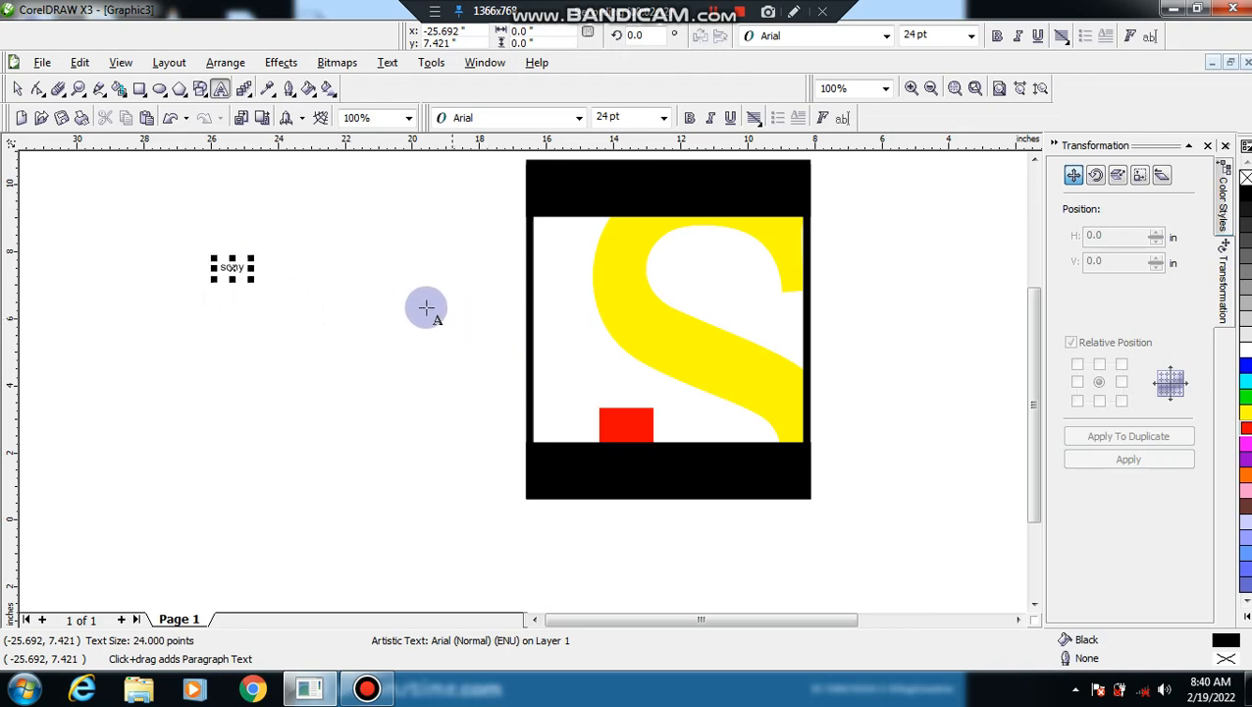
pyautogui.moveTo(251, 278); pyautogui.dragTo(404, 379)
pyautogui.moveTo(309, 291); pyautogui.dragTo(672, 190)
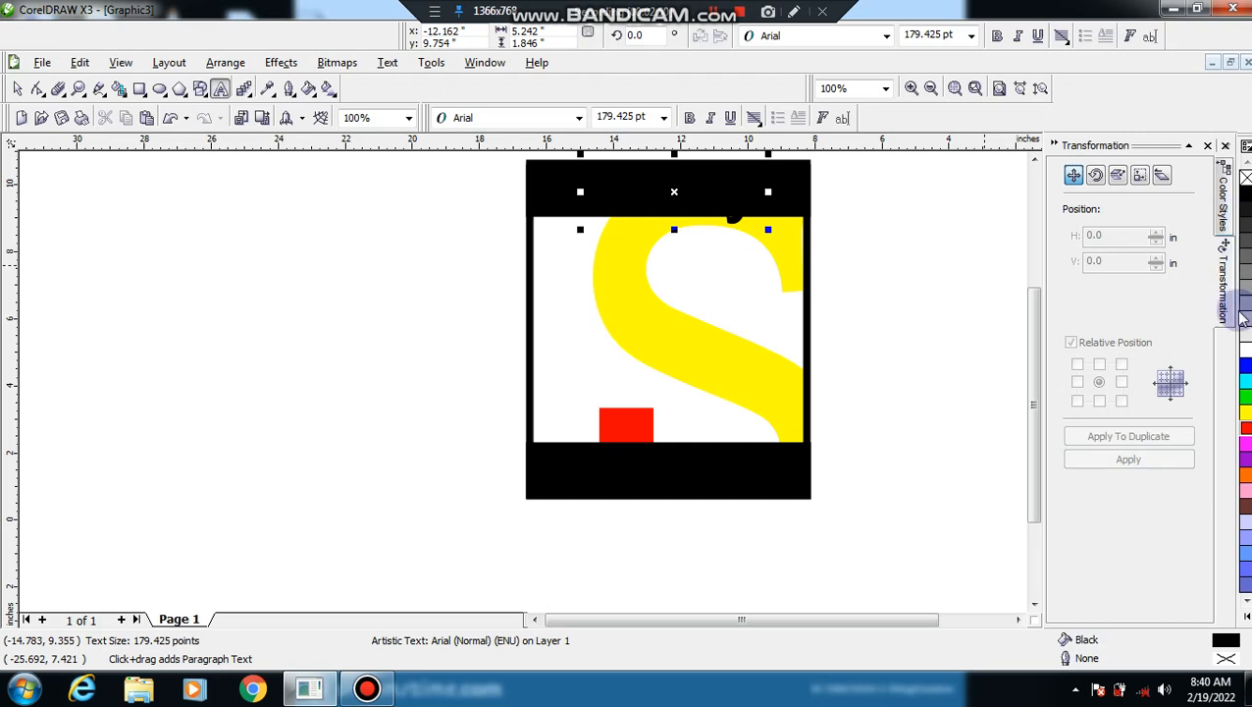
# Give the "sony" text a white fill and a white outline.
pyautogui.click(1246, 350)
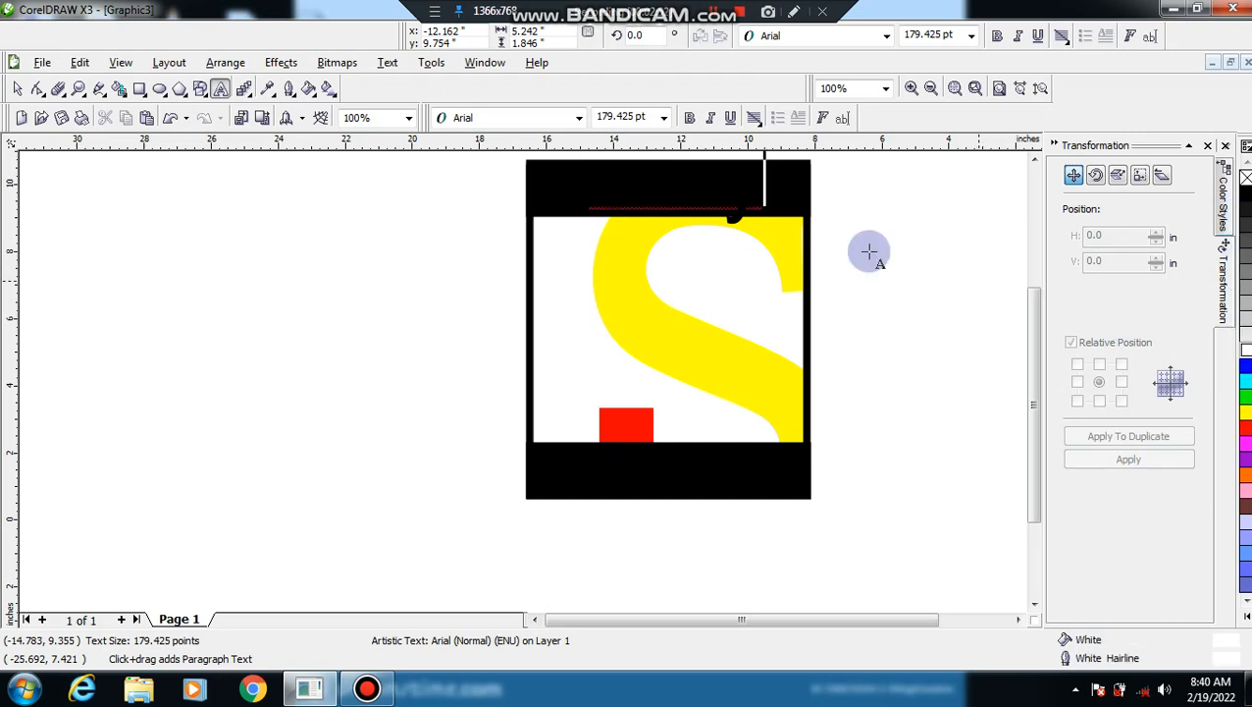
pyautogui.click(19, 89)
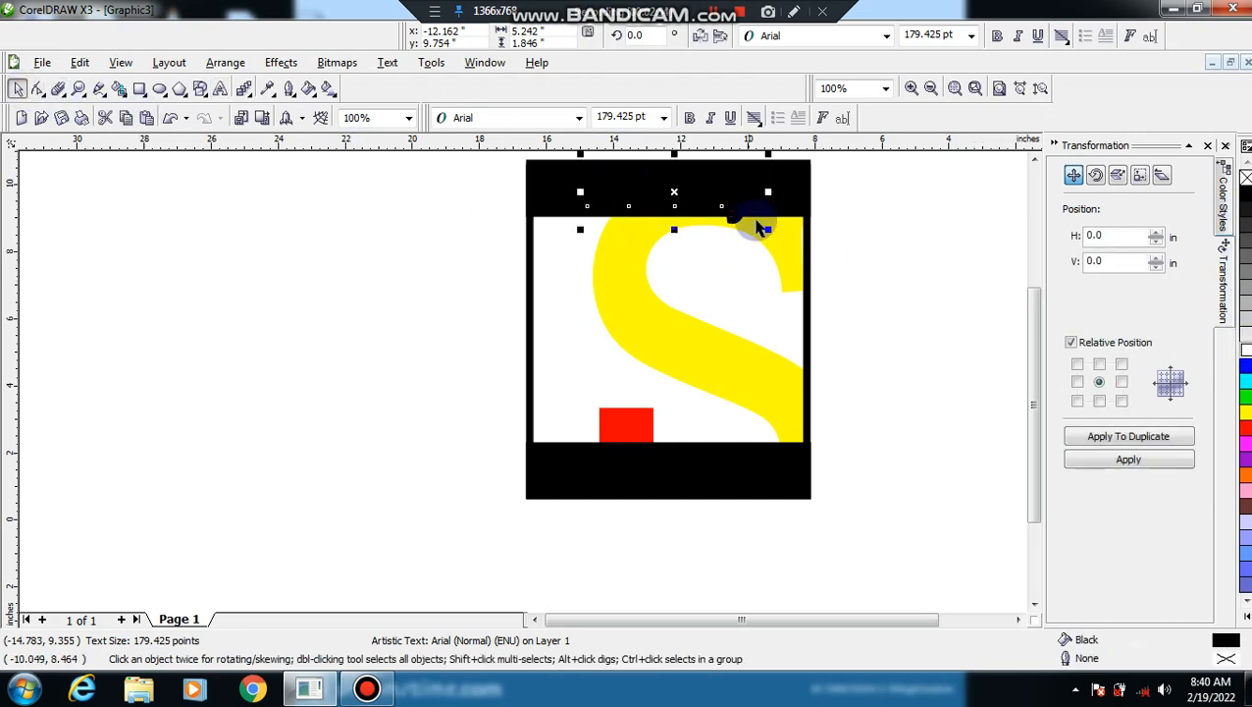
pyautogui.rightClick(1244, 351)
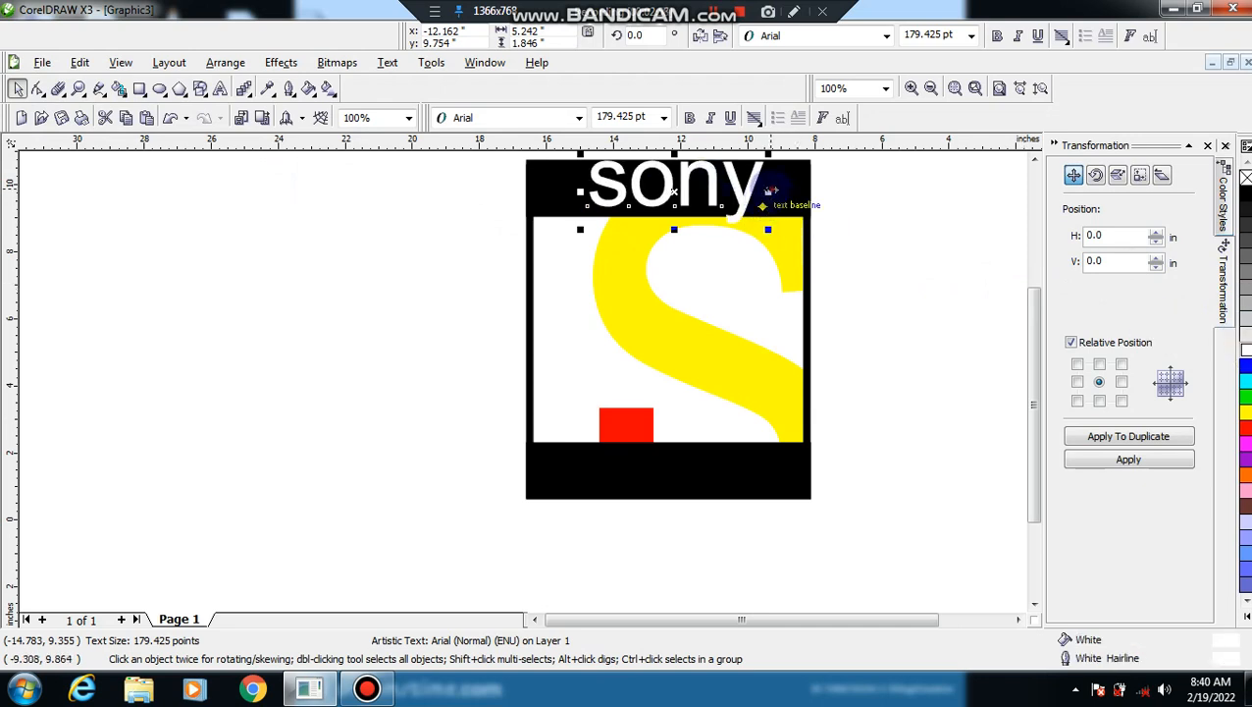
# Stretch the "sony" text across the upper band to about 7.79 inches wide and reduce its height to about 1.55 inches.
pyautogui.moveTo(769, 191); pyautogui.dragTo(813, 191)
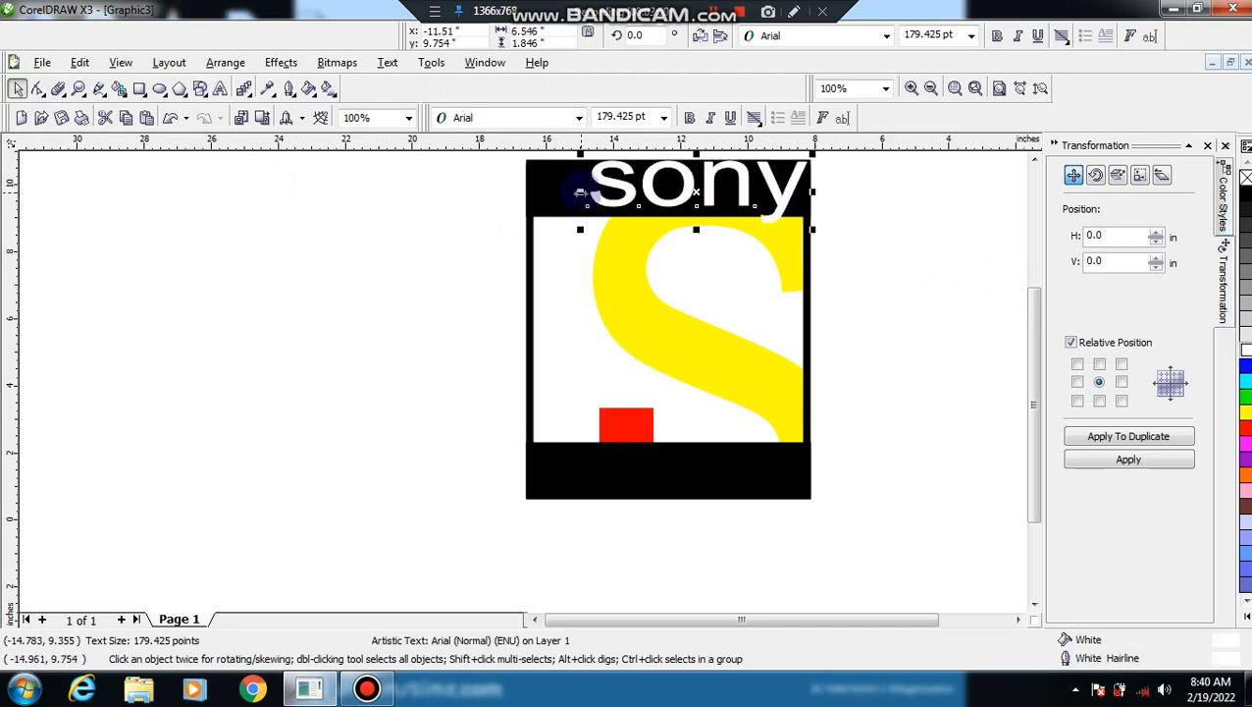
pyautogui.moveTo(580, 192); pyautogui.dragTo(538, 192)
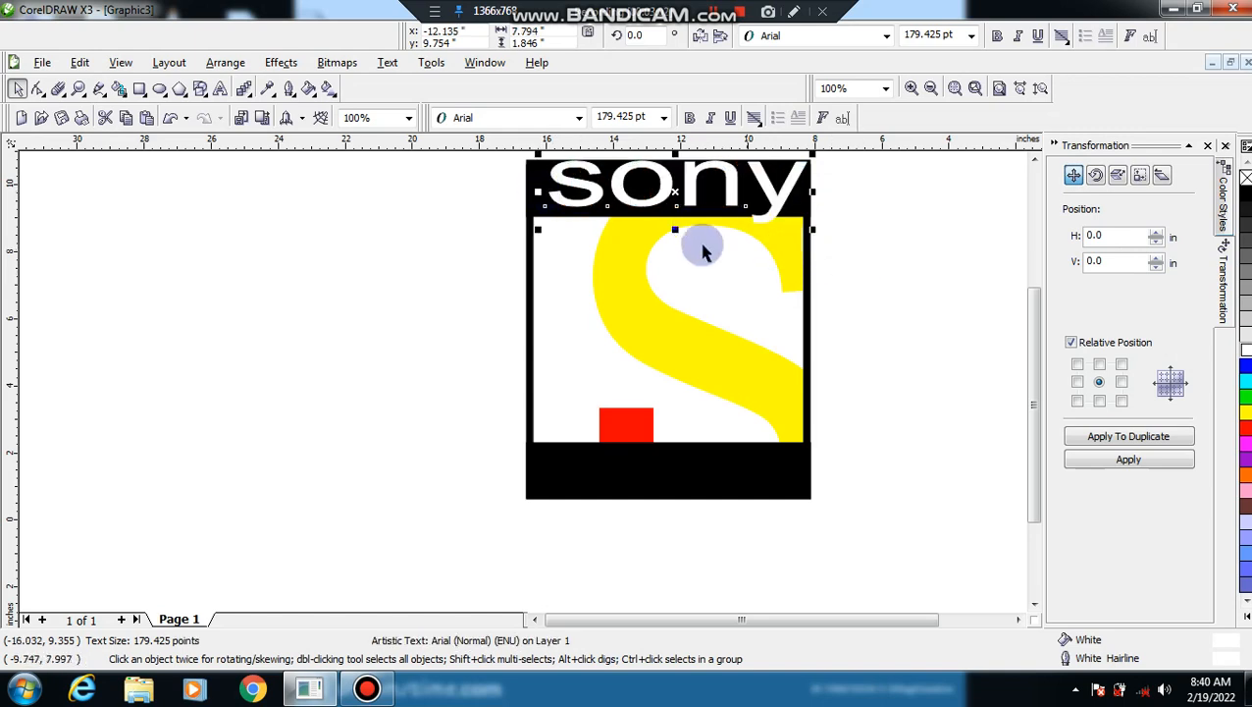
pyautogui.moveTo(675, 229); pyautogui.dragTo(674, 219)
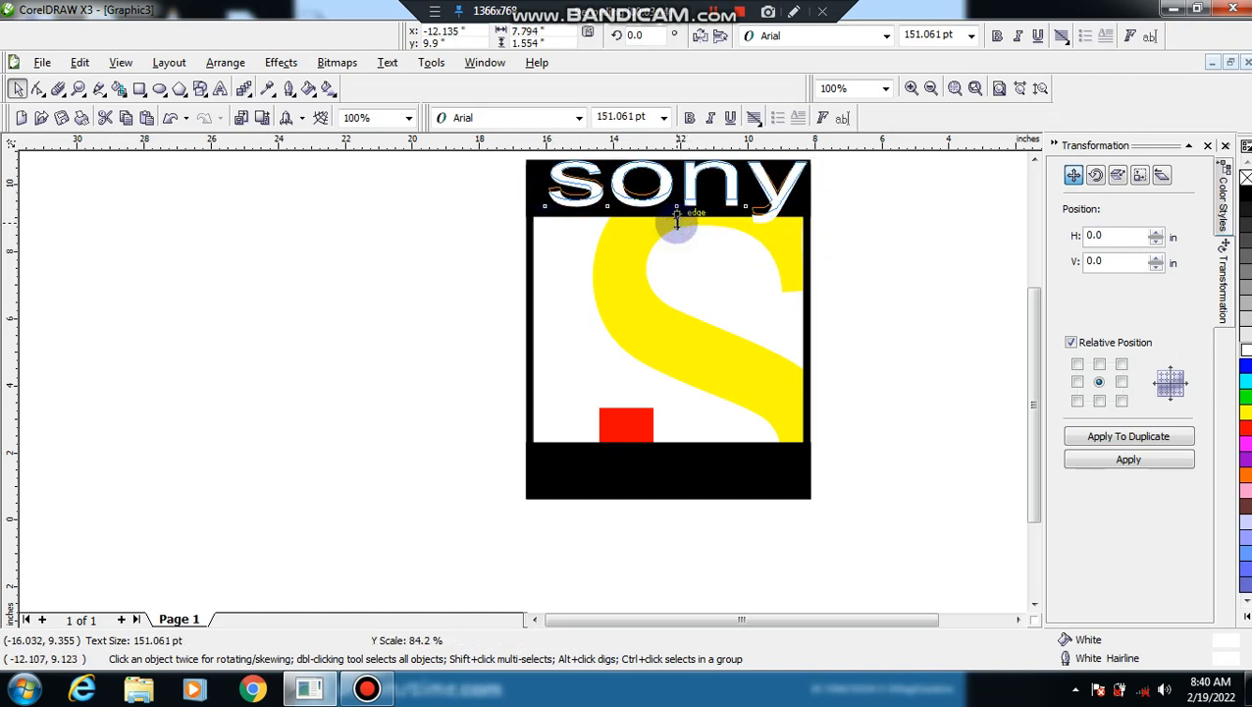
pyautogui.click(878, 260)
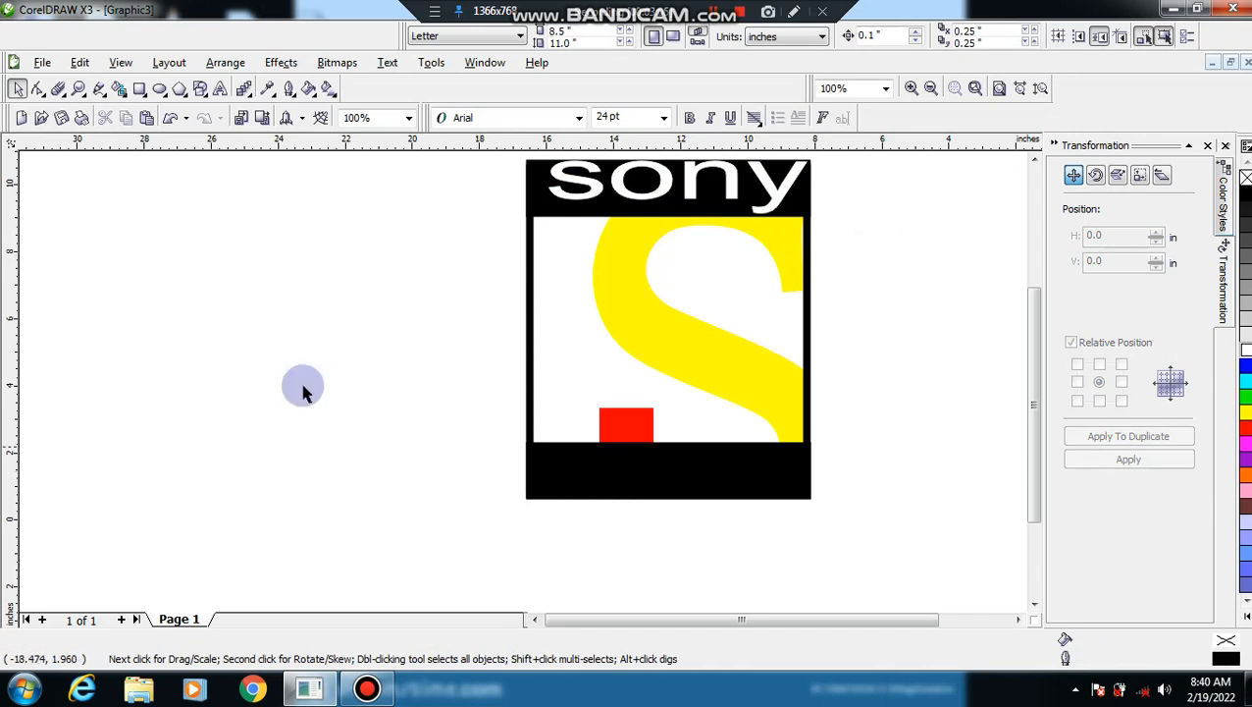
# Add the artistic text "MAX", enlarge it to about 205 pt and move it onto the lower black band.
pyautogui.click(220, 89)
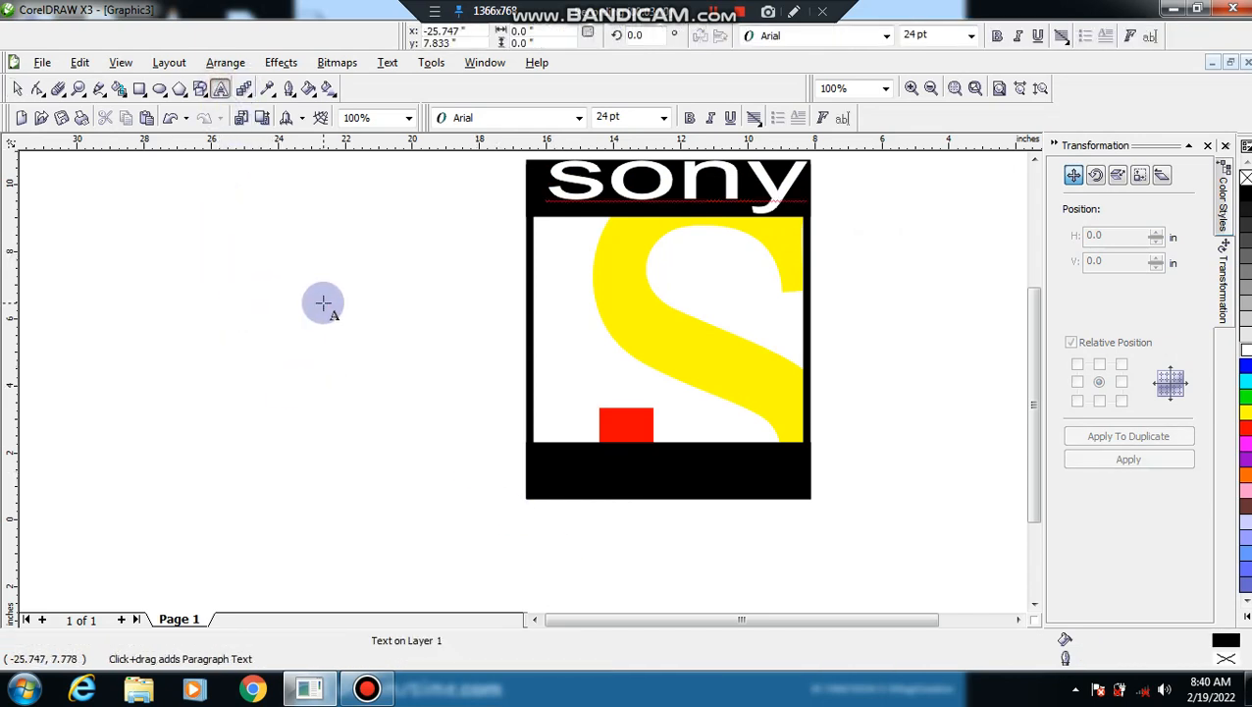
pyautogui.write('MAX')
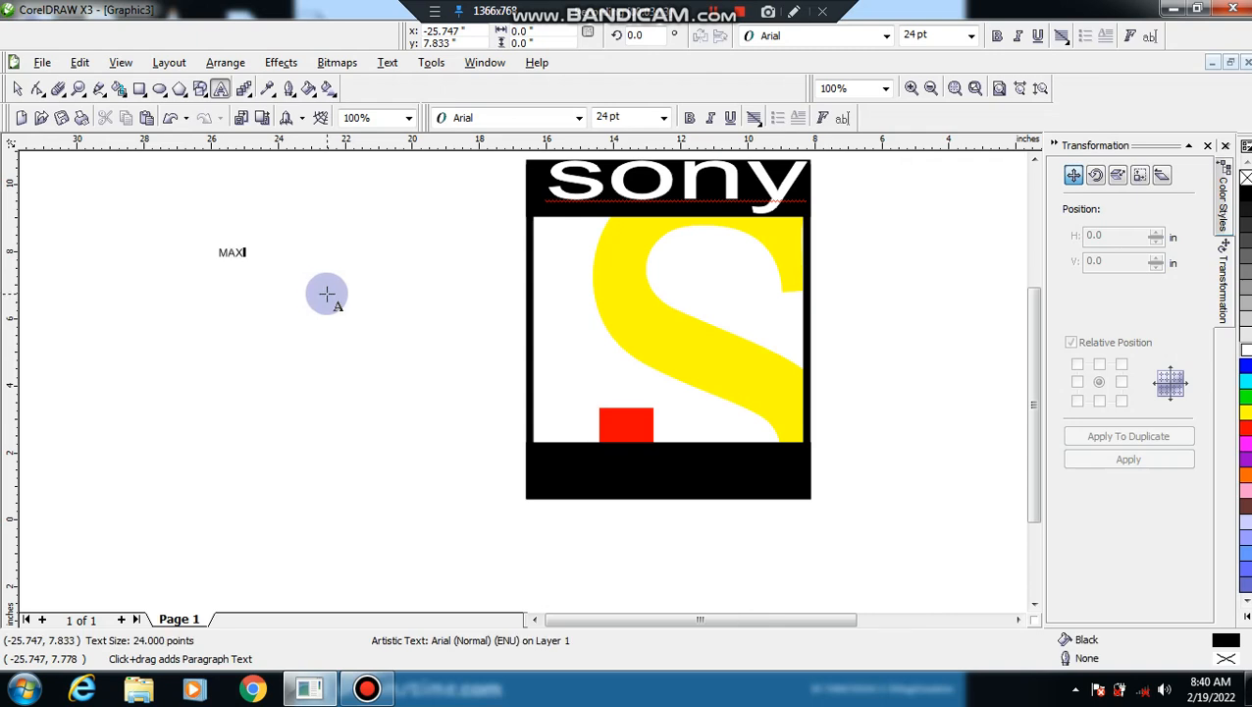
pyautogui.click(244, 253)
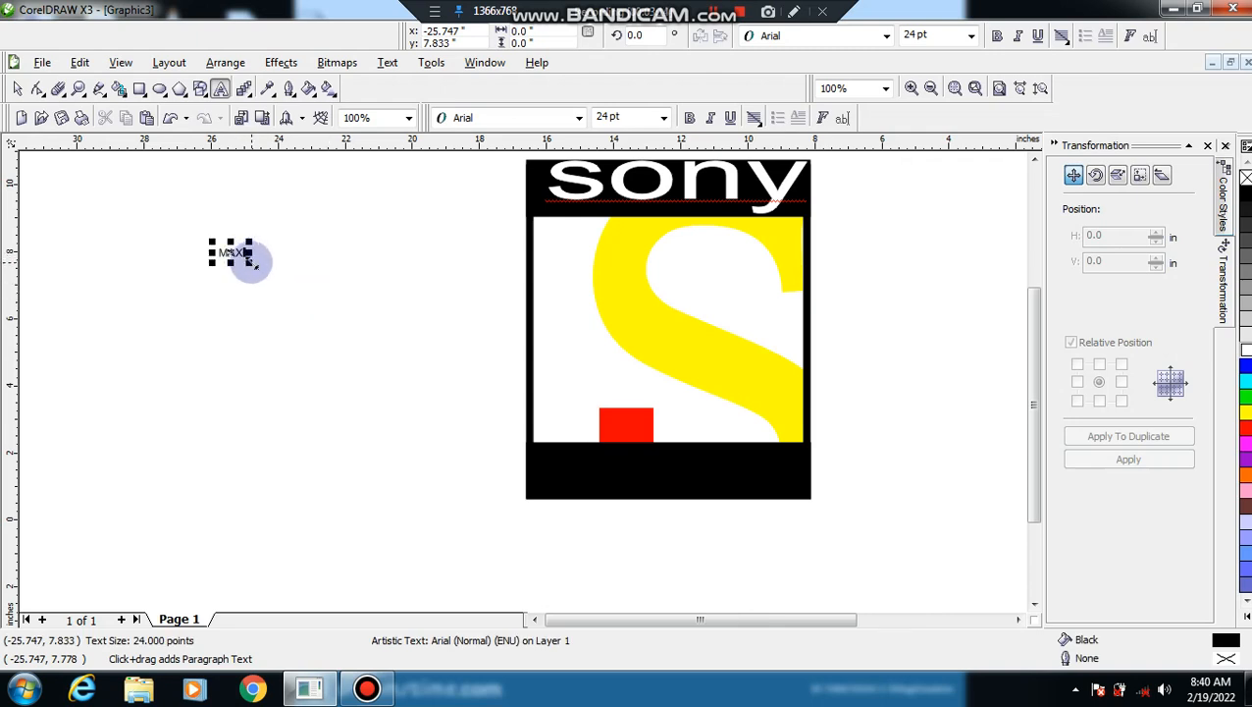
pyautogui.moveTo(250, 262); pyautogui.dragTo(433, 323)
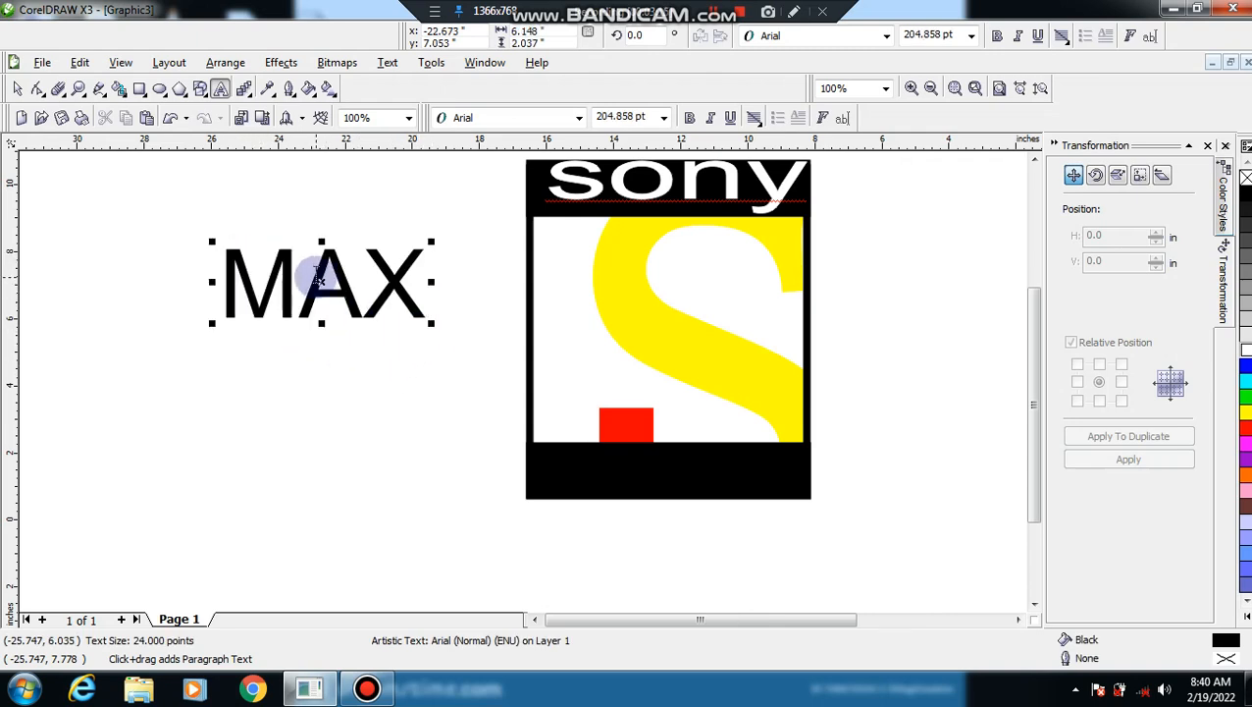
pyautogui.moveTo(322, 281); pyautogui.dragTo(655, 467)
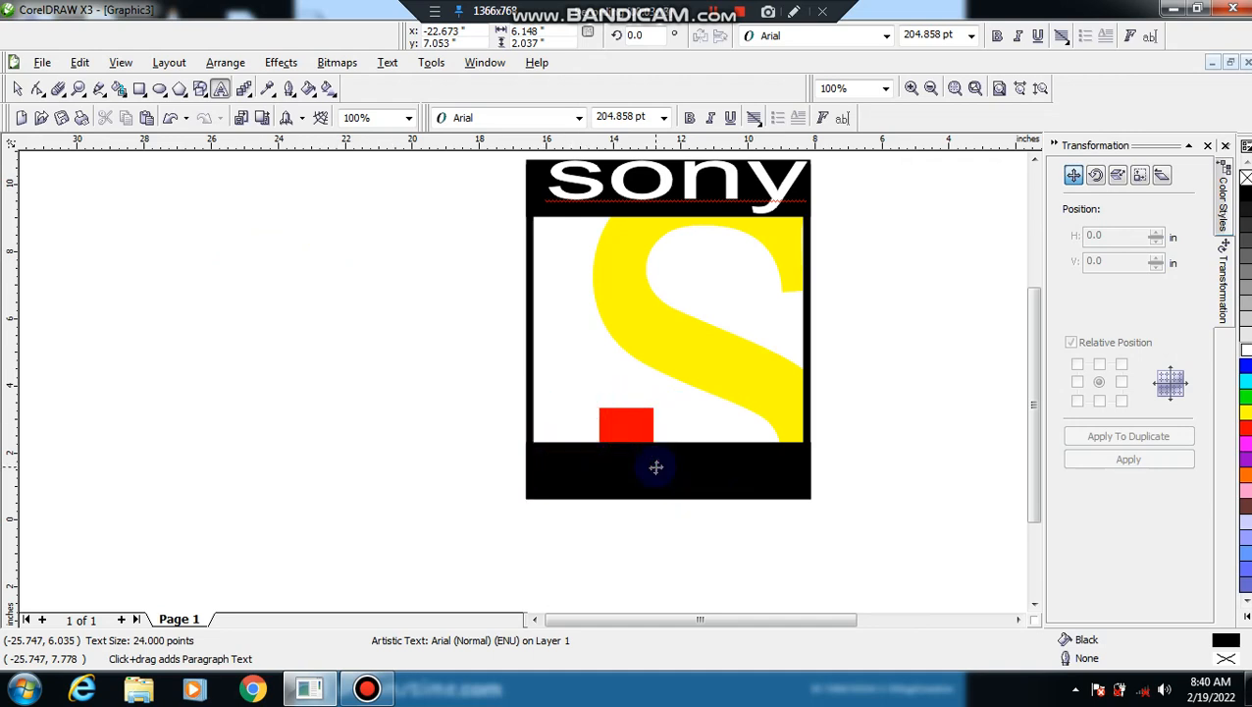
# Give the "MAX" text a white fill and a white outline.
pyautogui.click(18, 89)
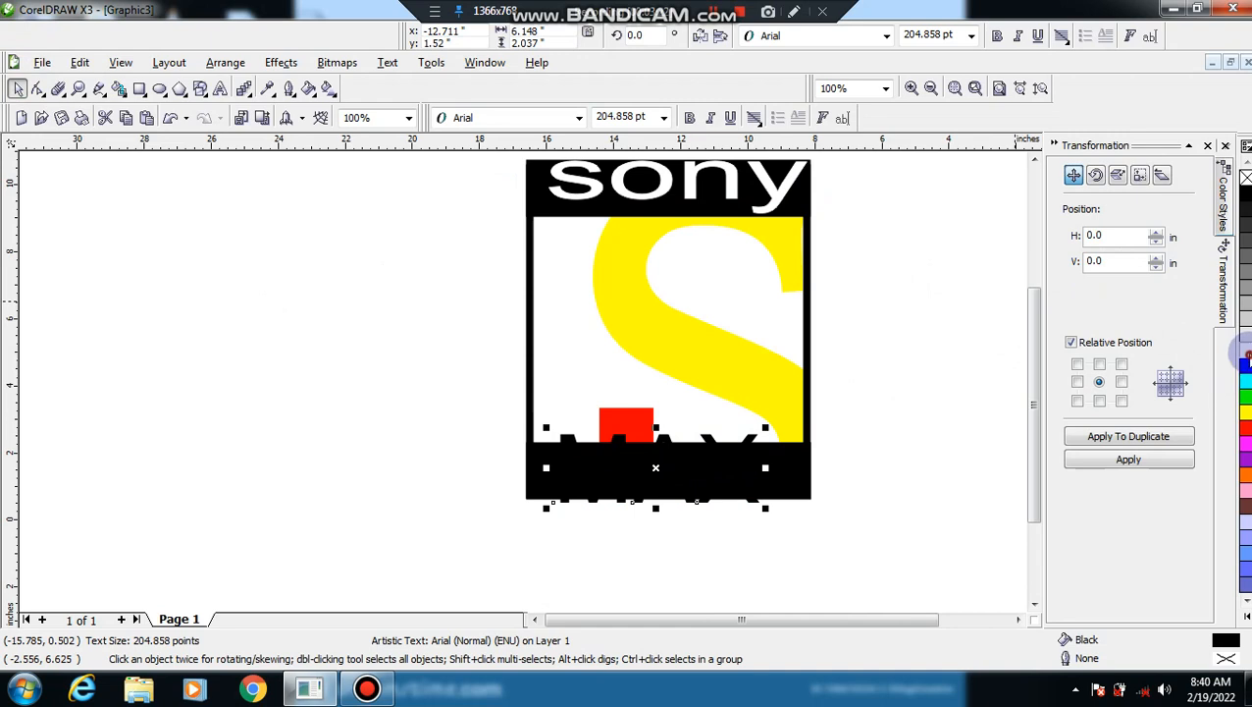
pyautogui.click(1244, 351)
pyautogui.rightClick(1245, 351)
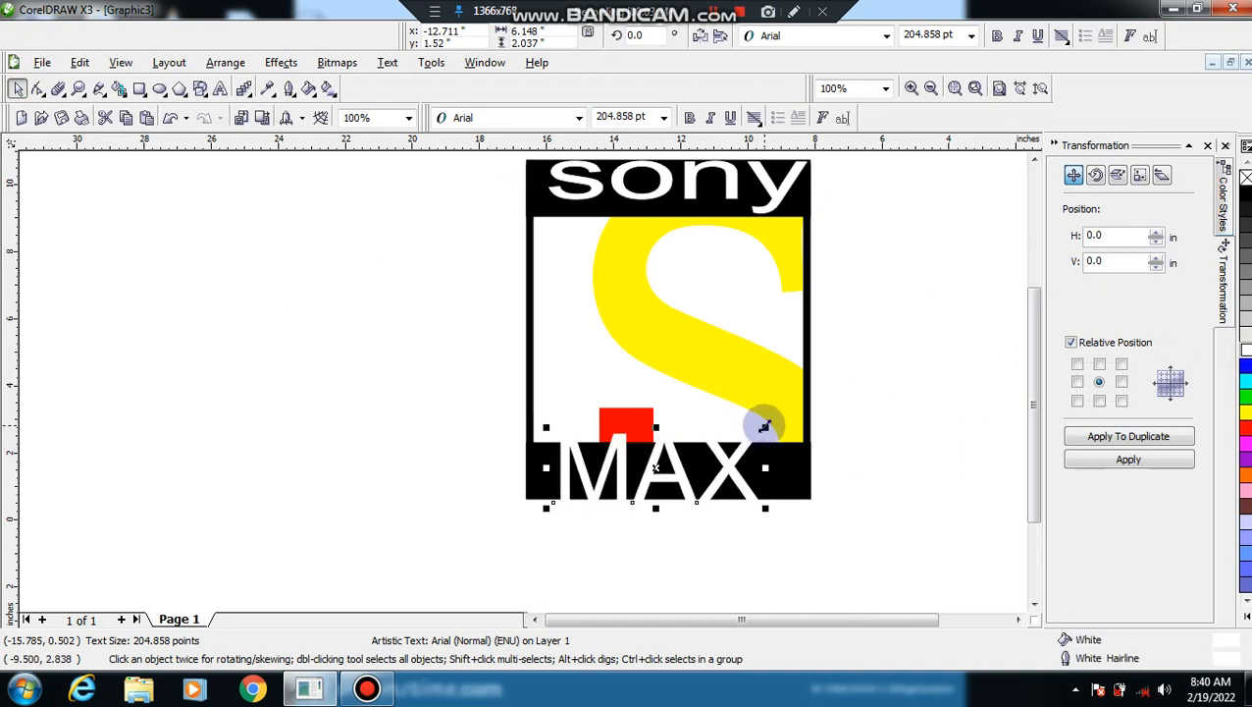
# Resize the "MAX" text to about 7.53 by 1.68 inches and nudge it 0.3 inch left within the lower band.
pyautogui.moveTo(764, 426); pyautogui.dragTo(816, 475)
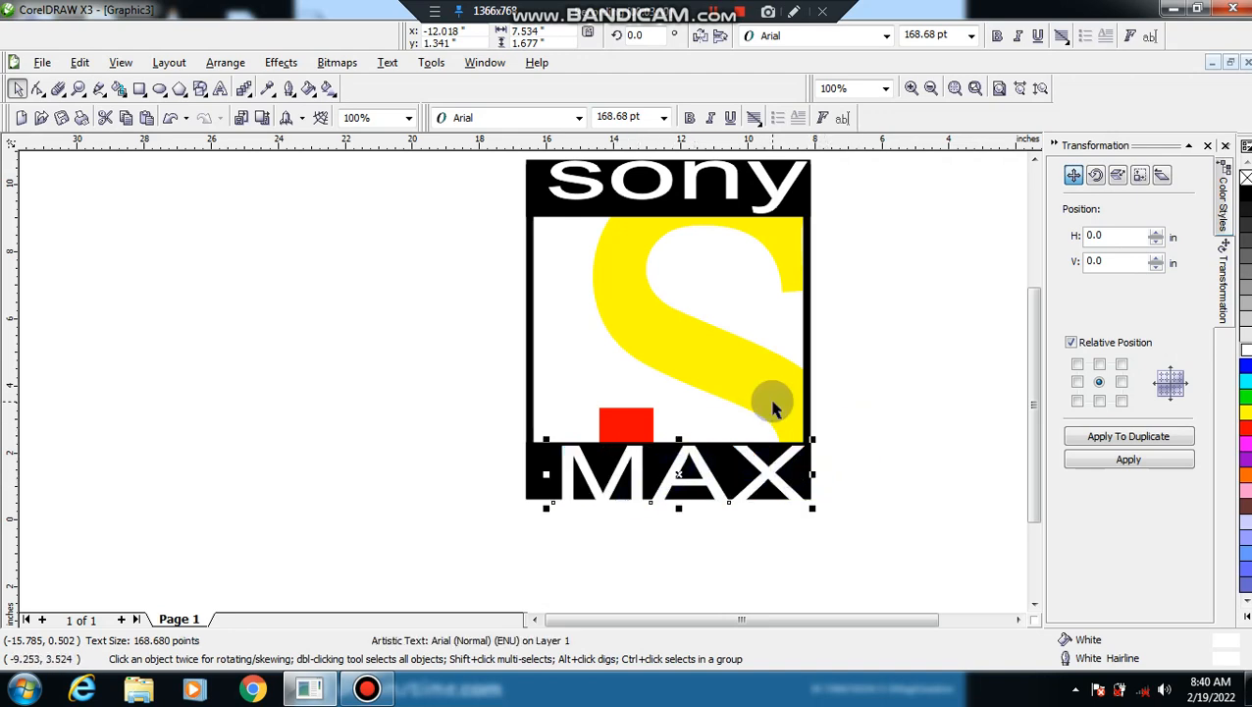
pyautogui.press('Left')
pyautogui.press('Left')
pyautogui.press('Left')
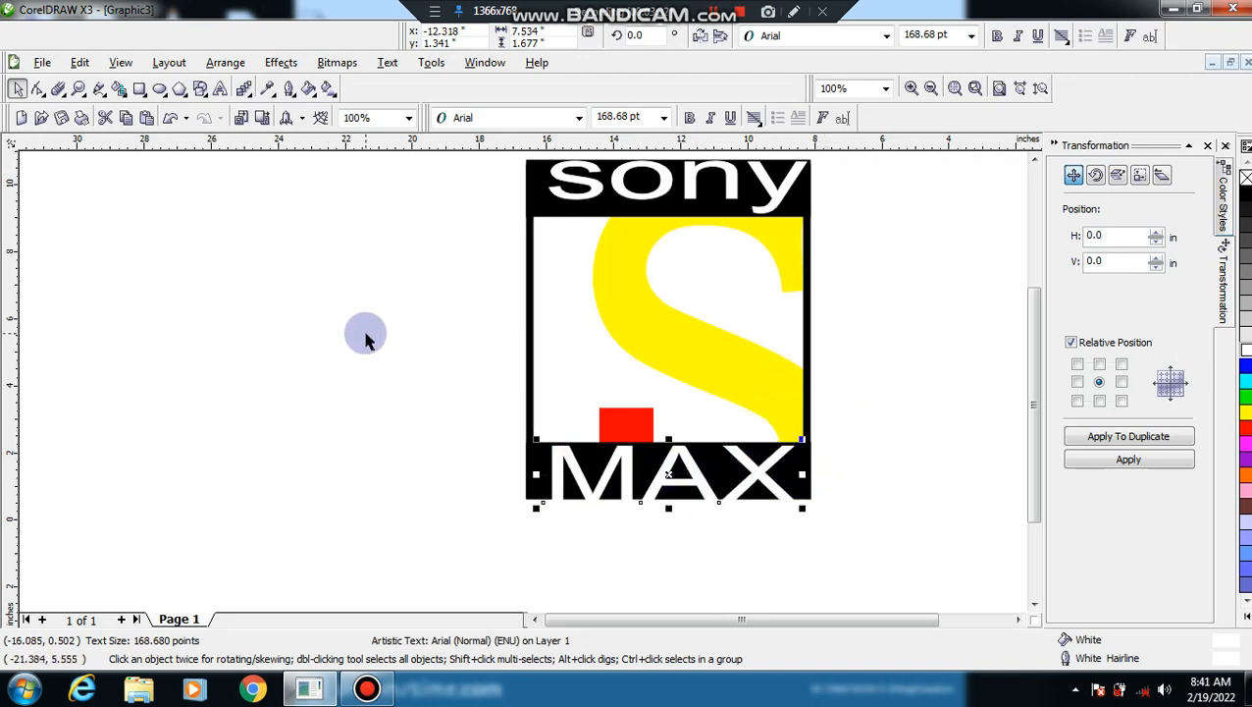
pyautogui.click(365, 339)
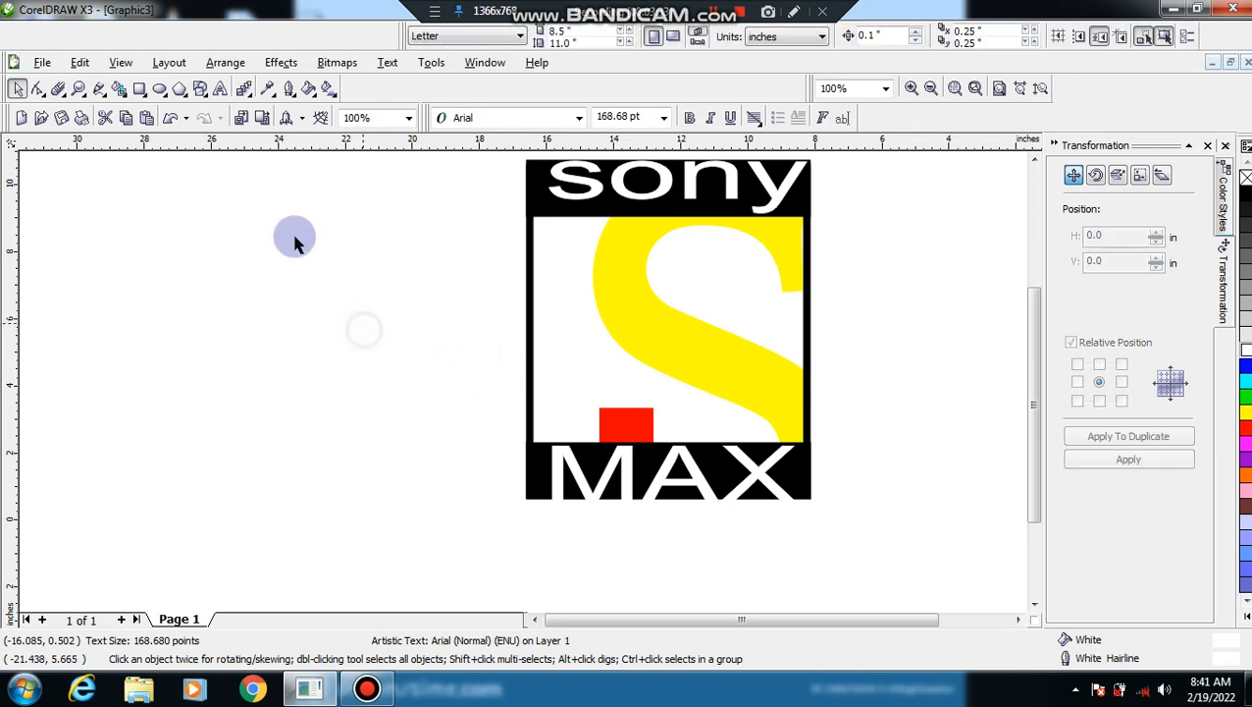
# Draw a nearly circular ellipse of about 10.9 by 10.6 inches and position it left of the logo with a gap between them.
pyautogui.click(159, 89)
pyautogui.moveTo(150, 199); pyautogui.dragTo(512, 554)
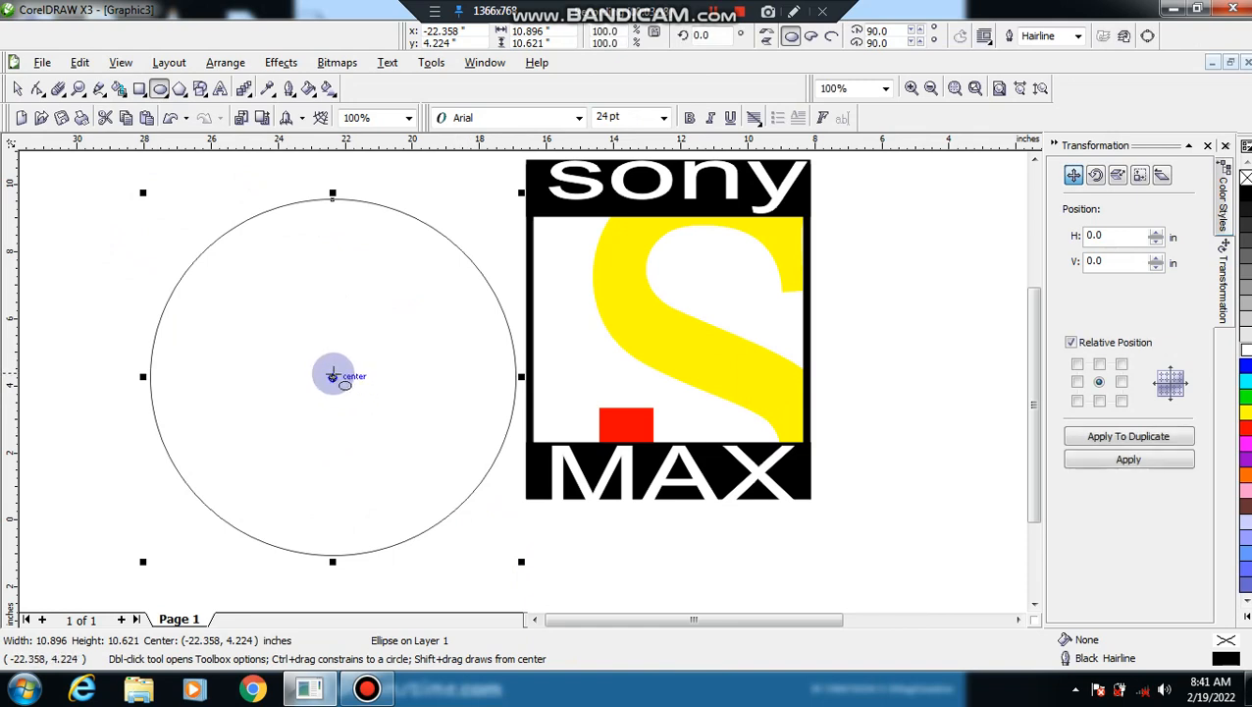
pyautogui.moveTo(332, 375); pyautogui.dragTo(267, 379)
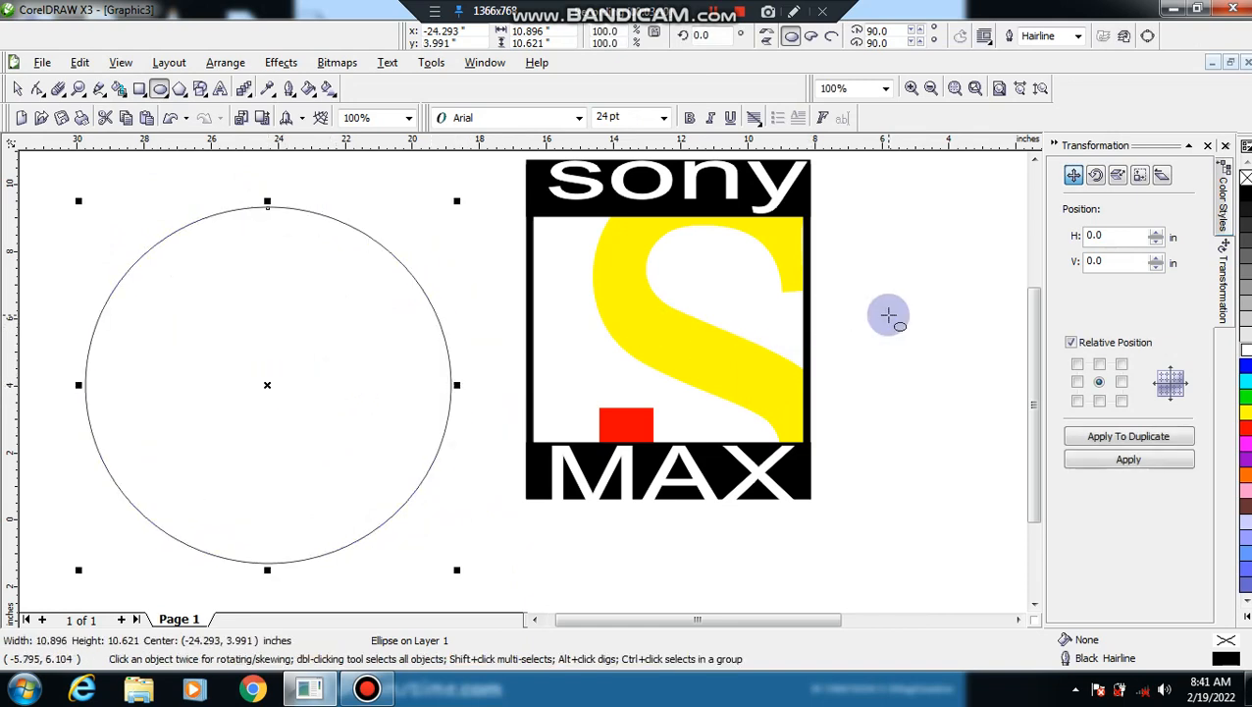
pyautogui.click(935, 273)
pyautogui.scroll(-1, 525, 377)
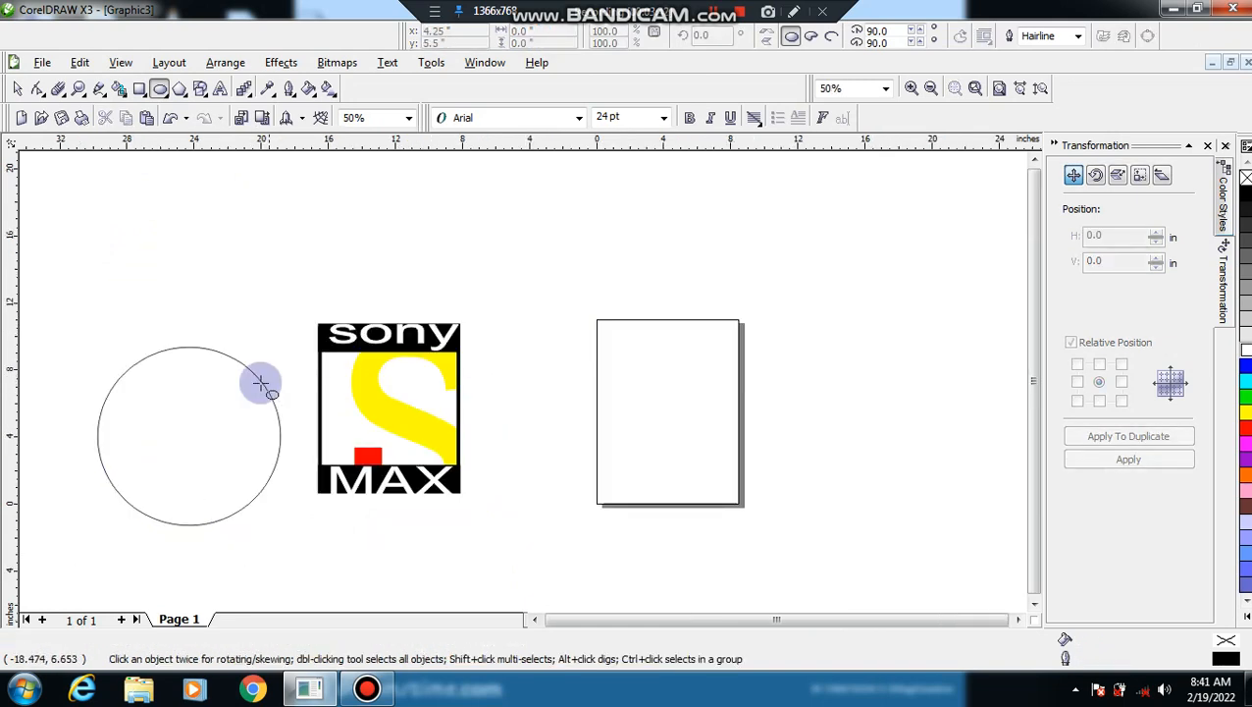
# Group all five parts of the Sony MAX logo into one object, leaving the circle out.
pyautogui.click(17, 88)
pyautogui.moveTo(271, 245); pyautogui.dragTo(504, 527)
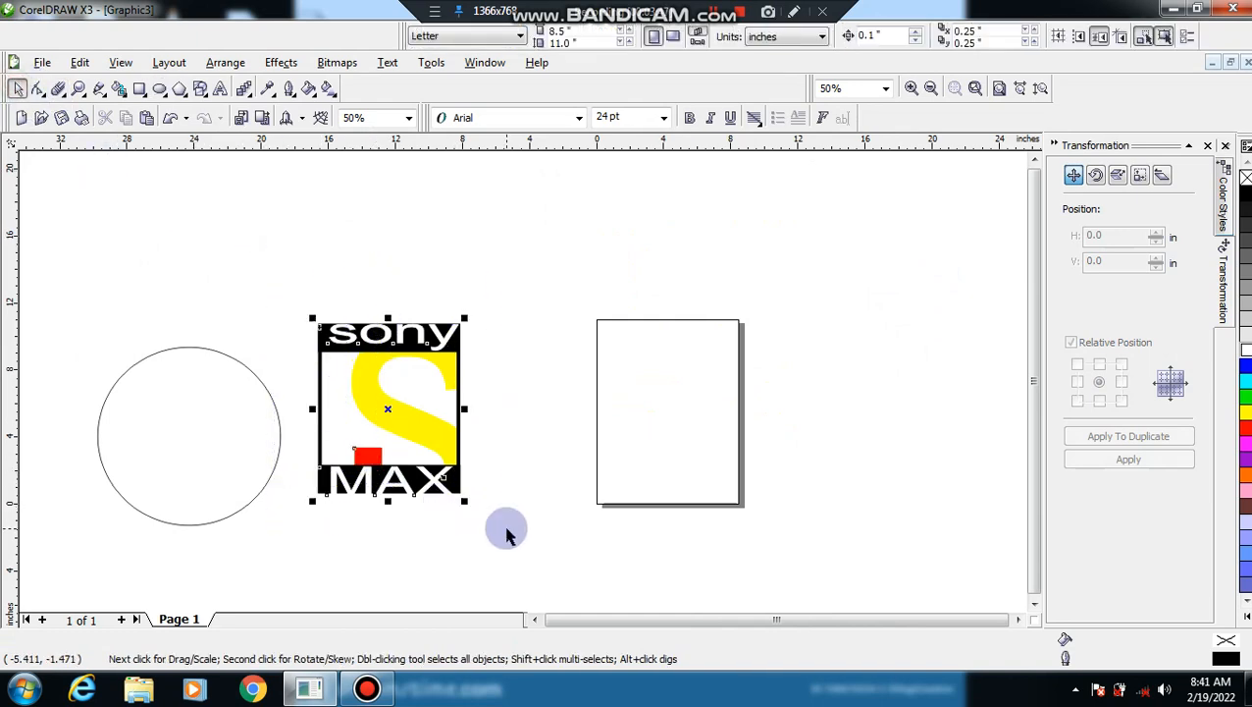
pyautogui.hotkey('ctrl', 'g')
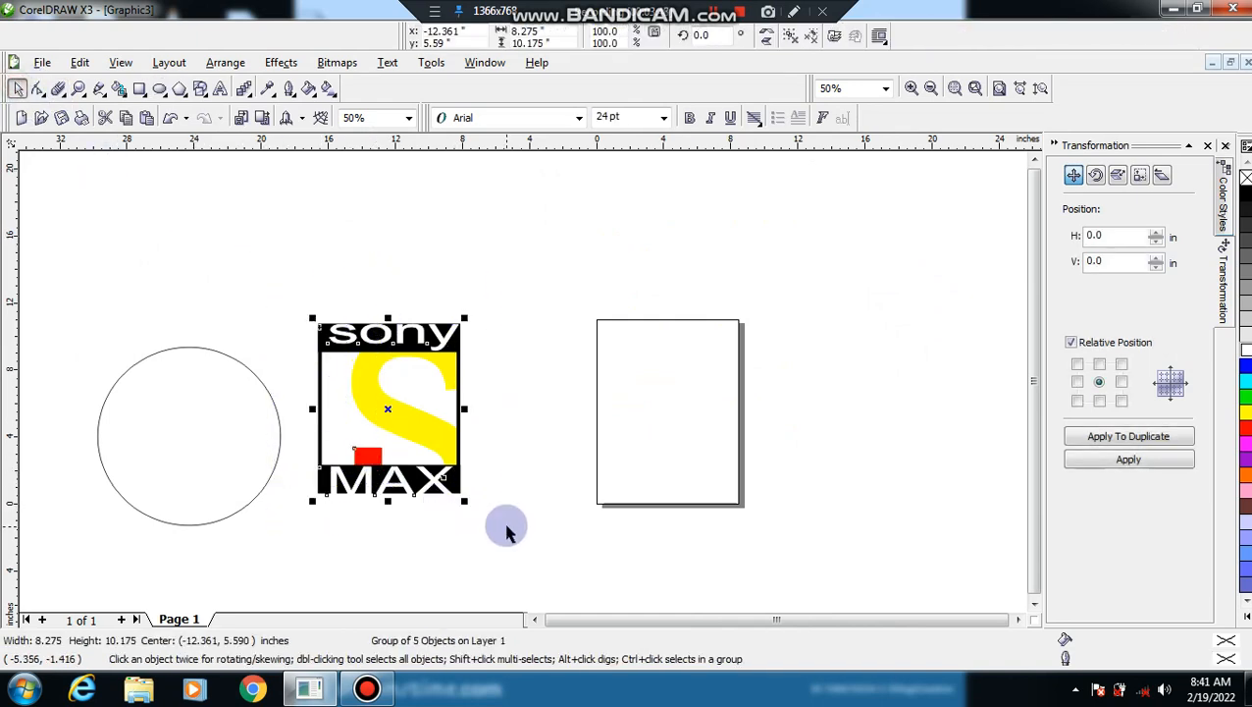
# Fill the circle with green, undoing the green fill applied to the logo group by mistake.
pyautogui.click(1244, 399)
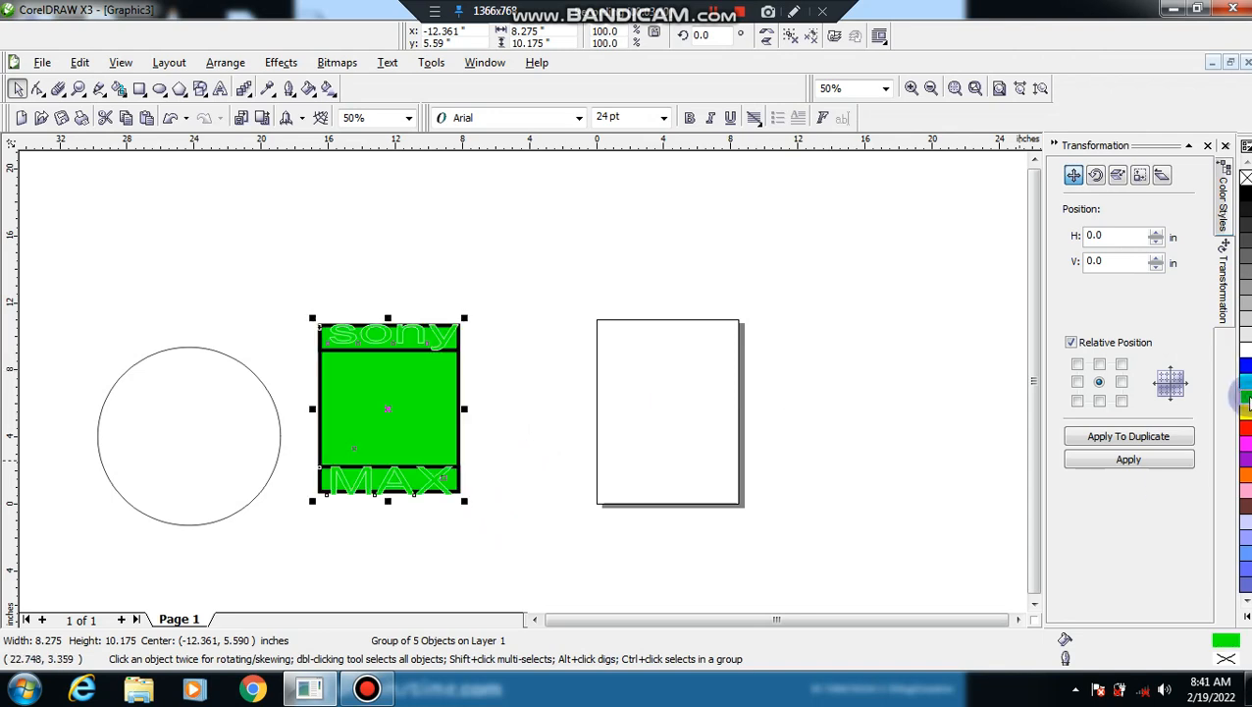
pyautogui.hotkey('ctrl', 'z')
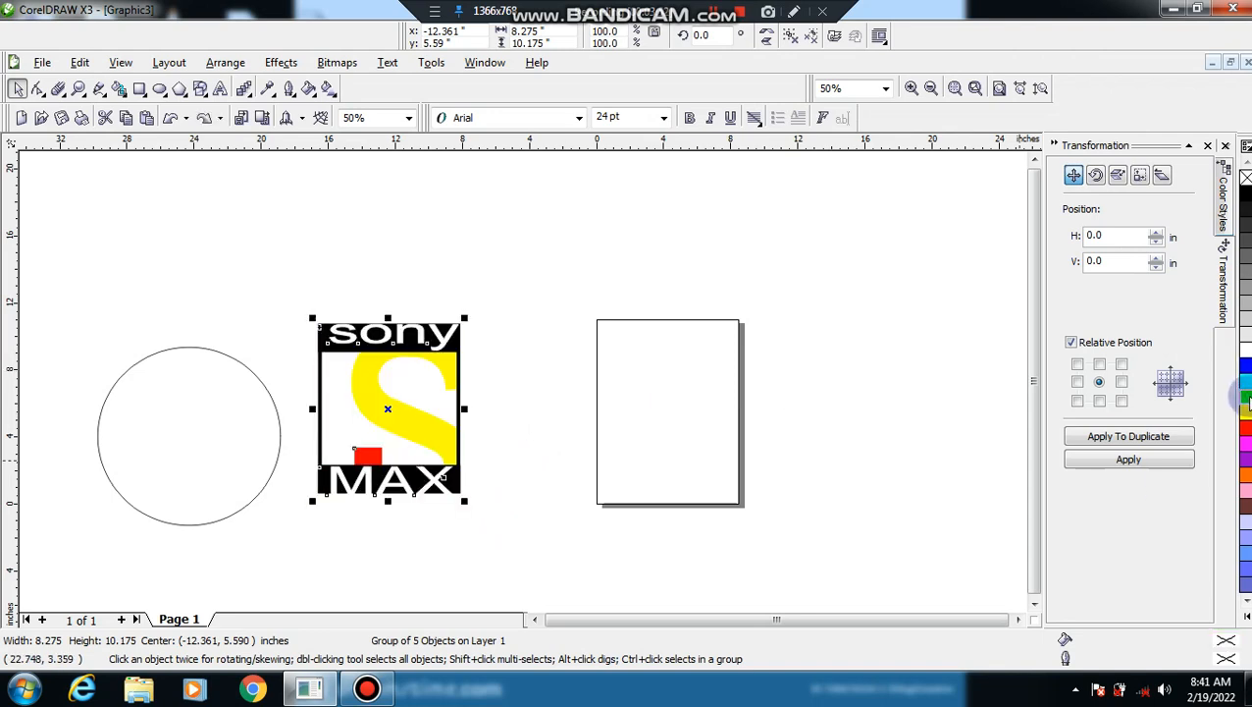
pyautogui.click(241, 420)
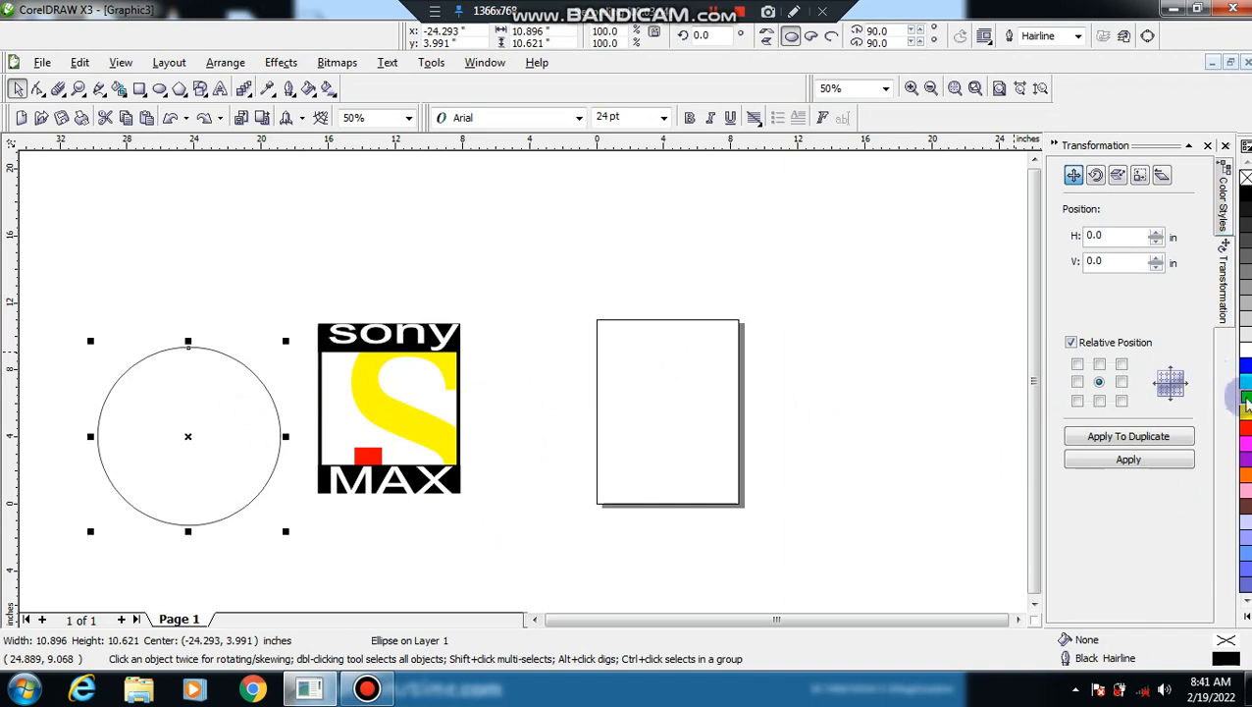
pyautogui.click(1245, 398)
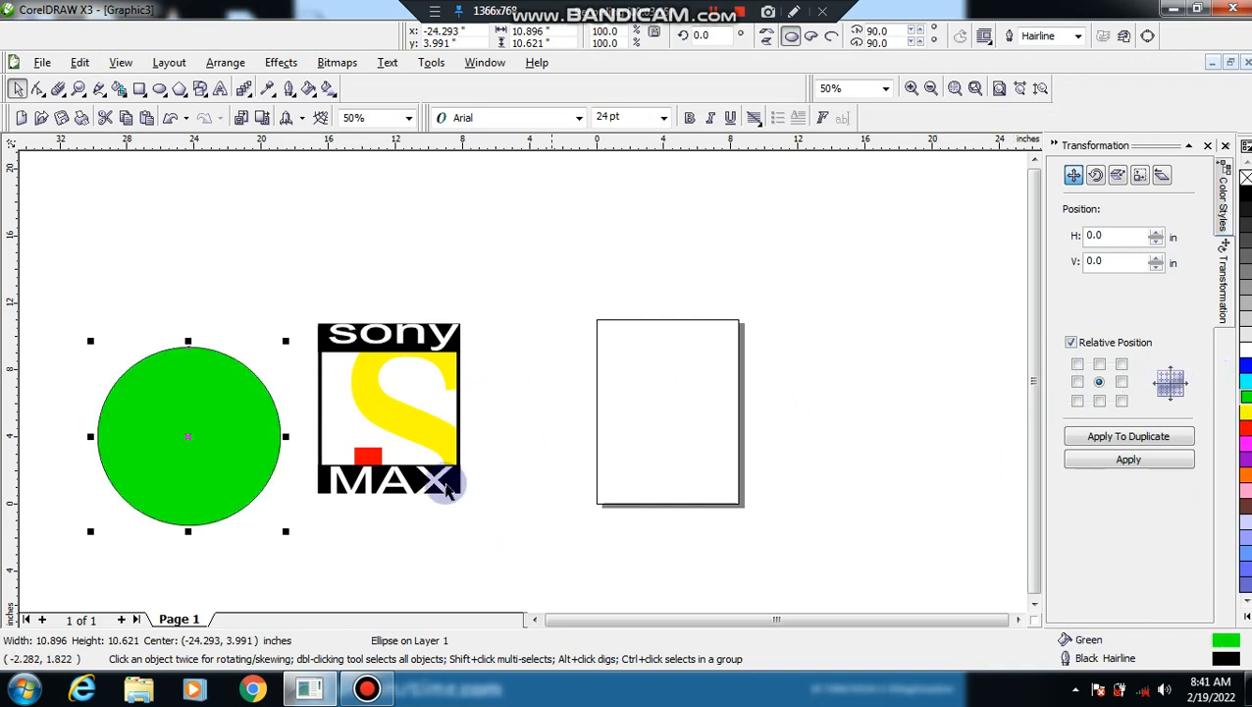
# Scale the logo group down to about 7.08 by 8.71 inches and move it to overlap the circle's lower-right side.
pyautogui.click(418, 424)
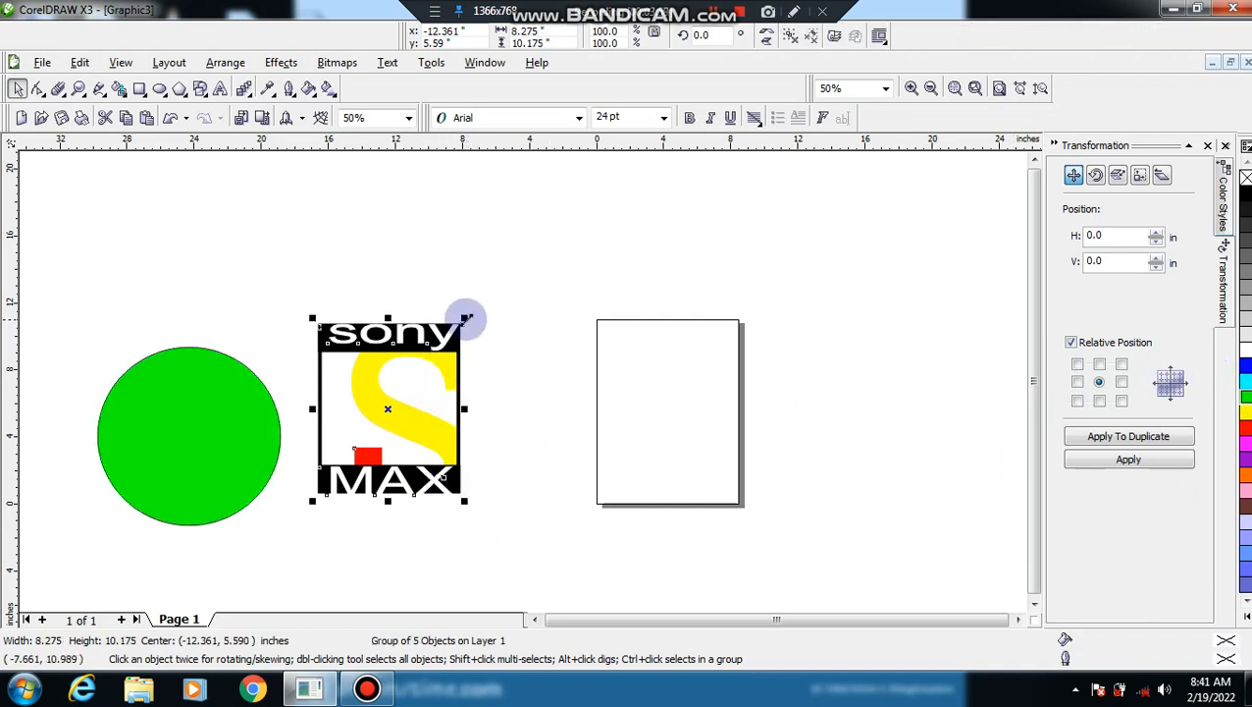
pyautogui.moveTo(467, 318); pyautogui.dragTo(441, 348)
pyautogui.moveTo(409, 396); pyautogui.dragTo(274, 479)
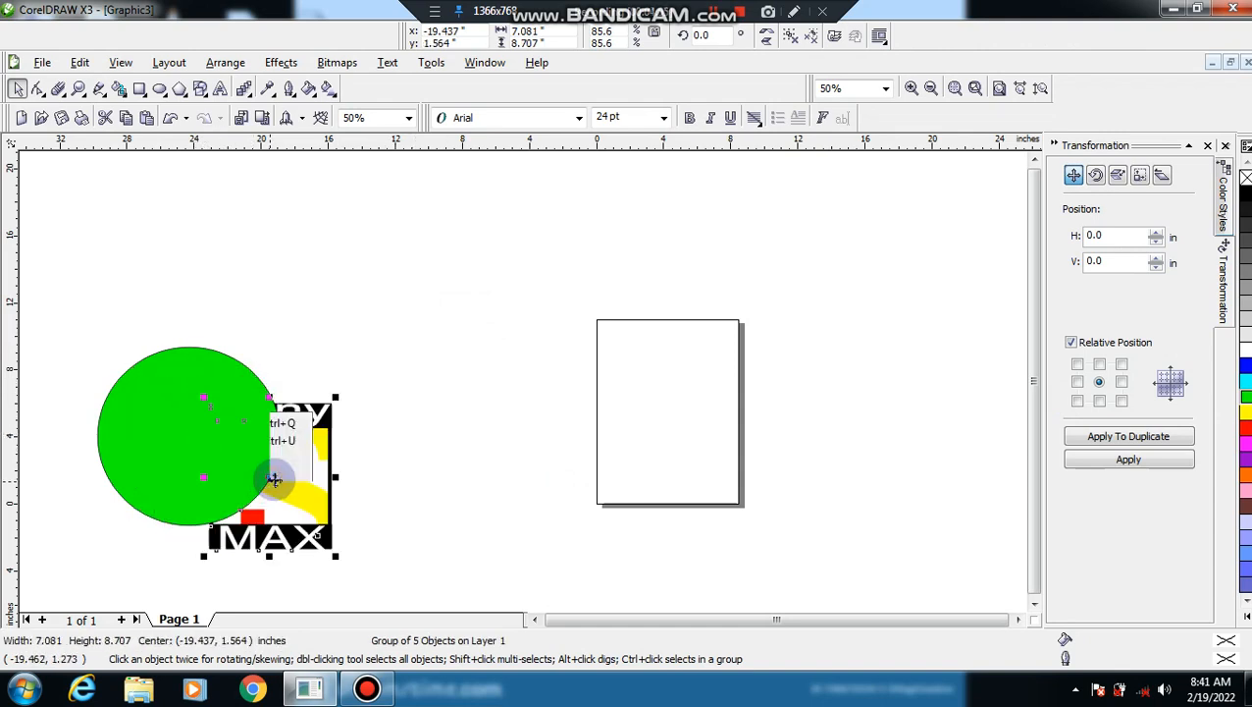
# Try to change the stacking order so that the green circle lies behind the logo group.
pyautogui.moveTo(363, 355)
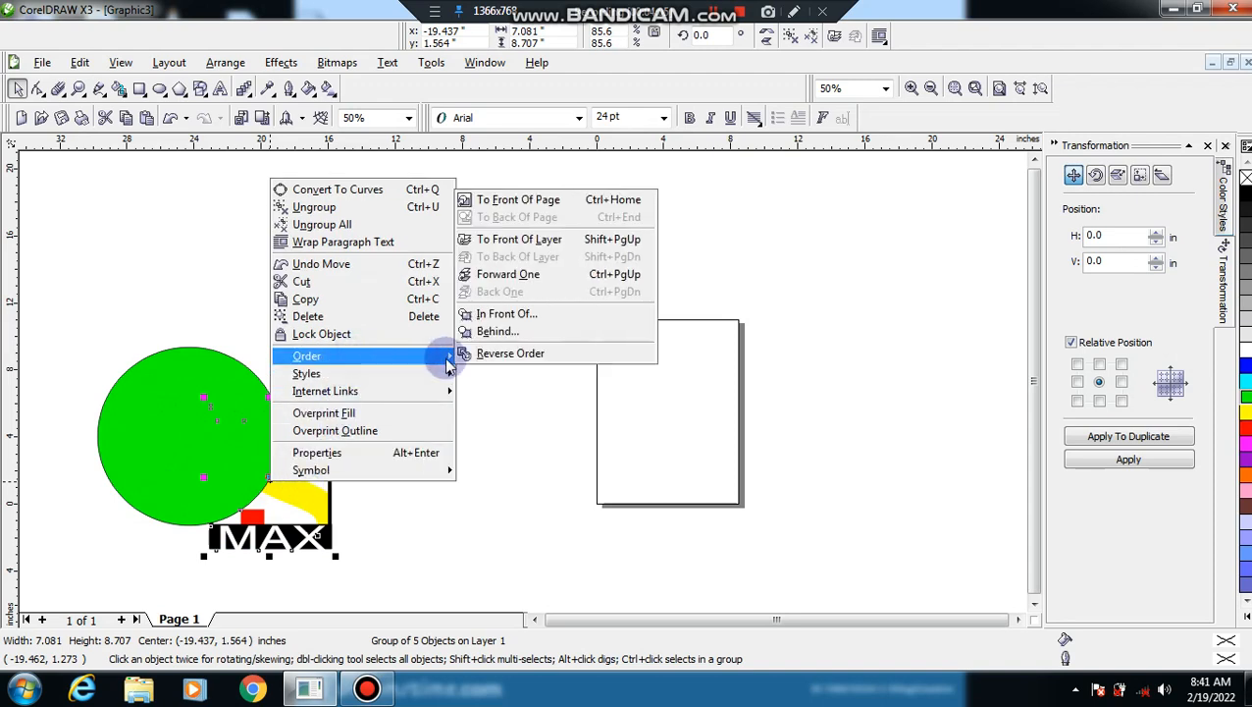
pyautogui.click(508, 352)
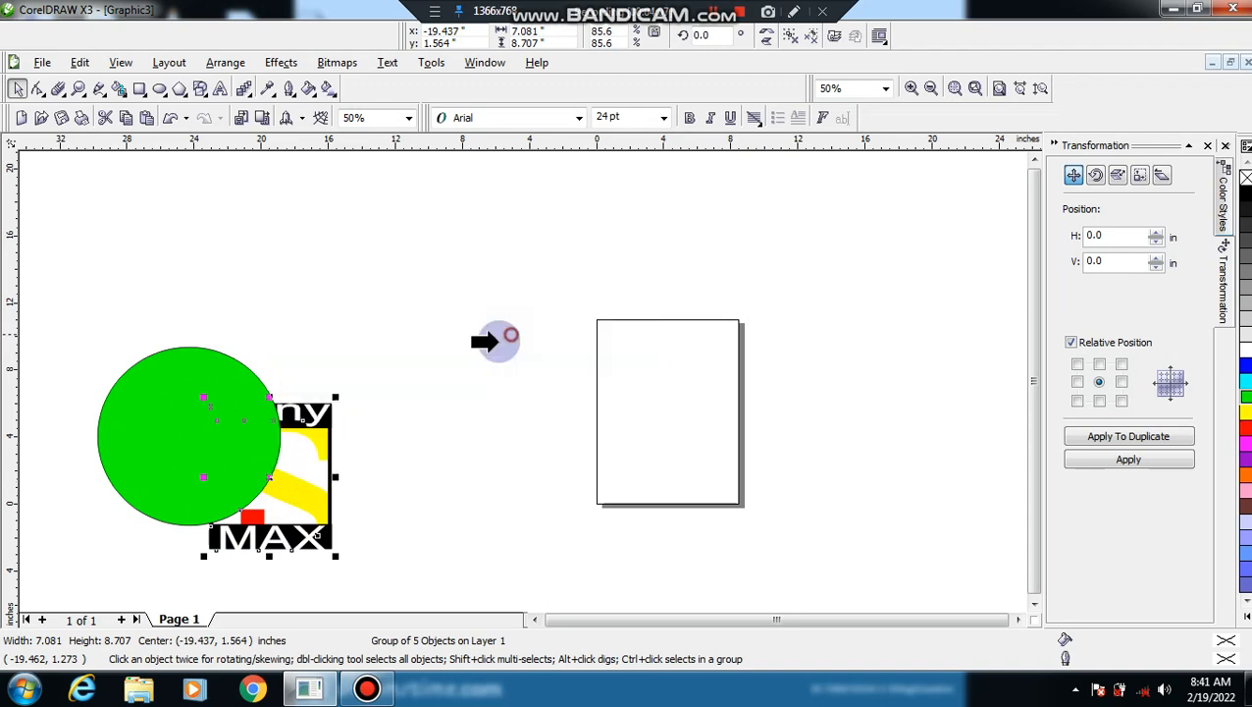
pyautogui.rightClick(267, 478)
pyautogui.moveTo(461, 329)
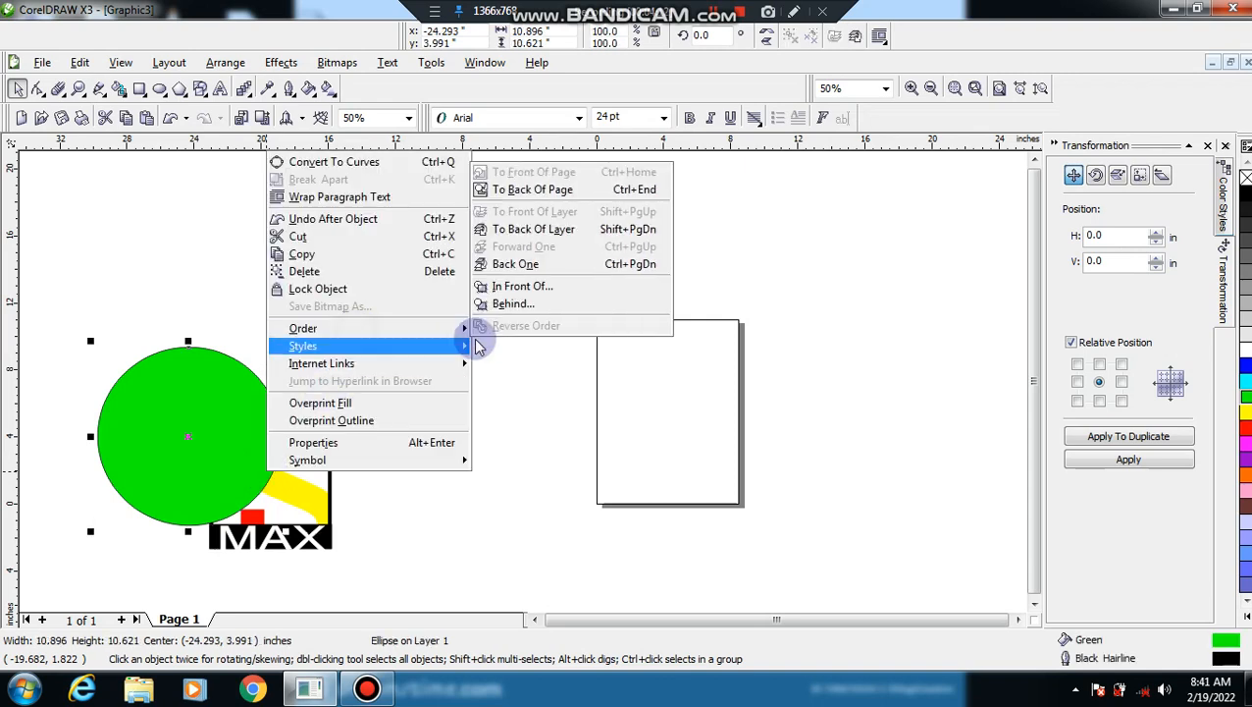
pyautogui.click(550, 300)
pyautogui.click(170, 422)
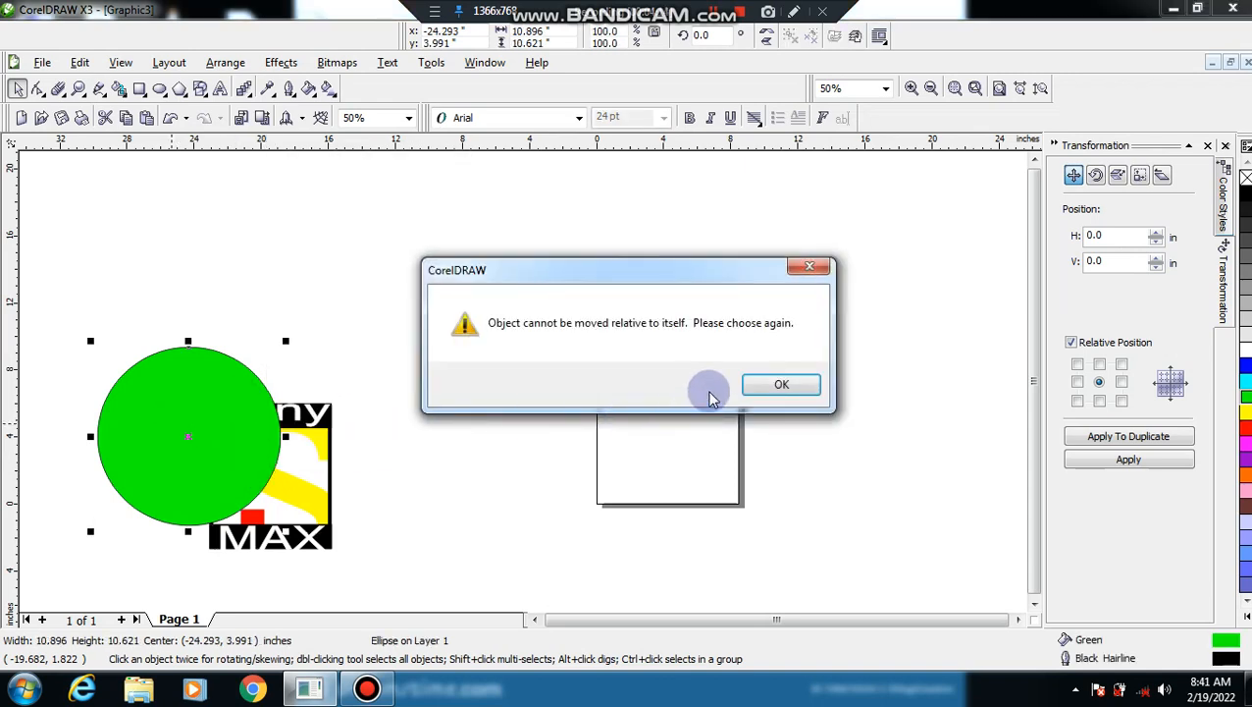
pyautogui.click(775, 383)
pyautogui.click(212, 425)
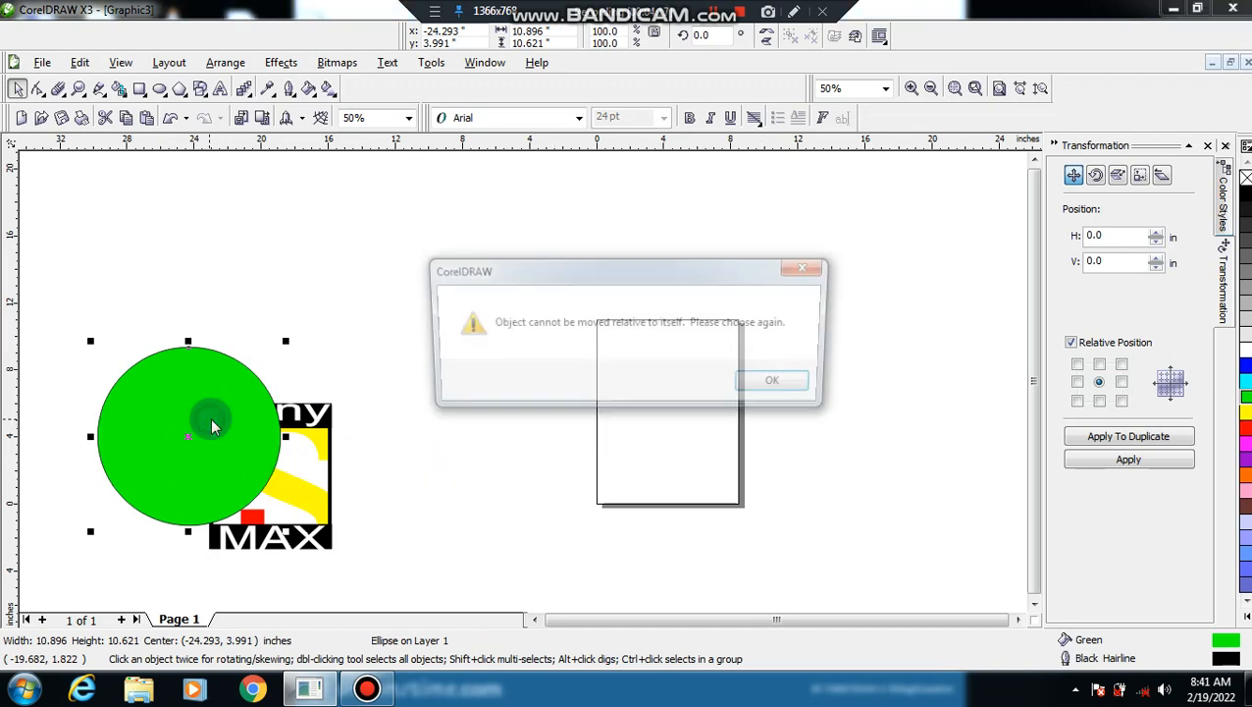
pyautogui.click(780, 385)
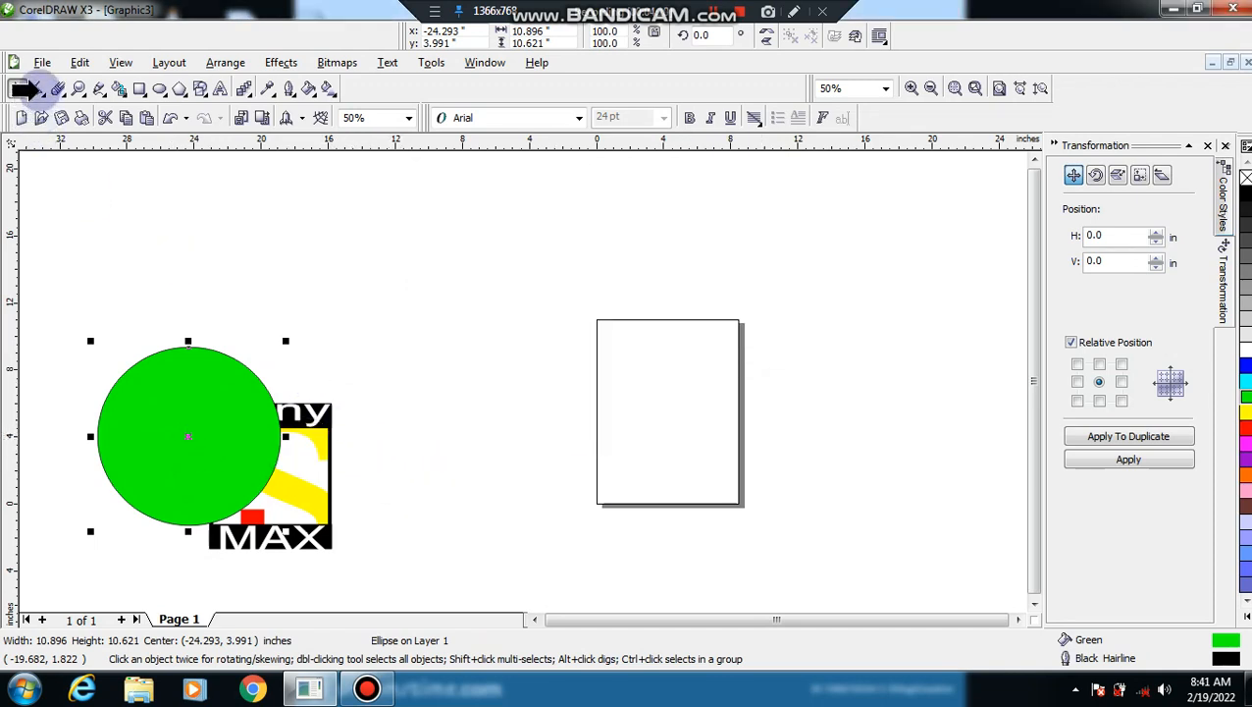
pyautogui.click(25, 89)
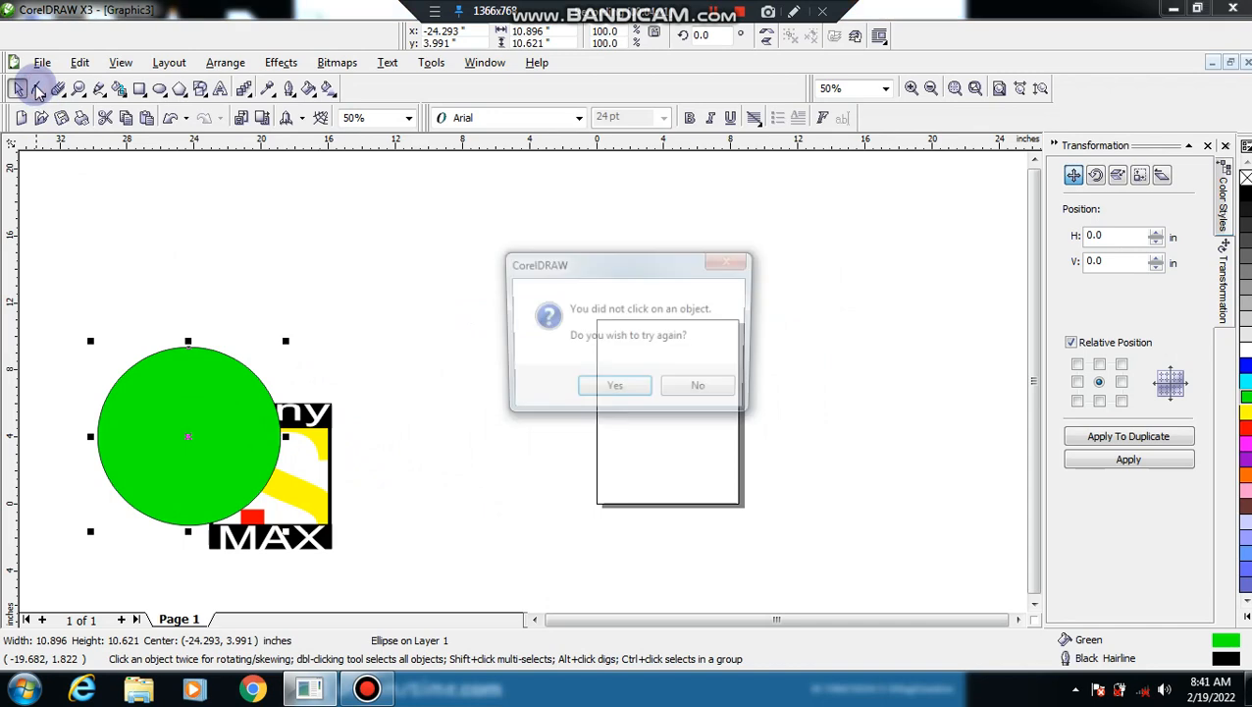
pyautogui.click(705, 391)
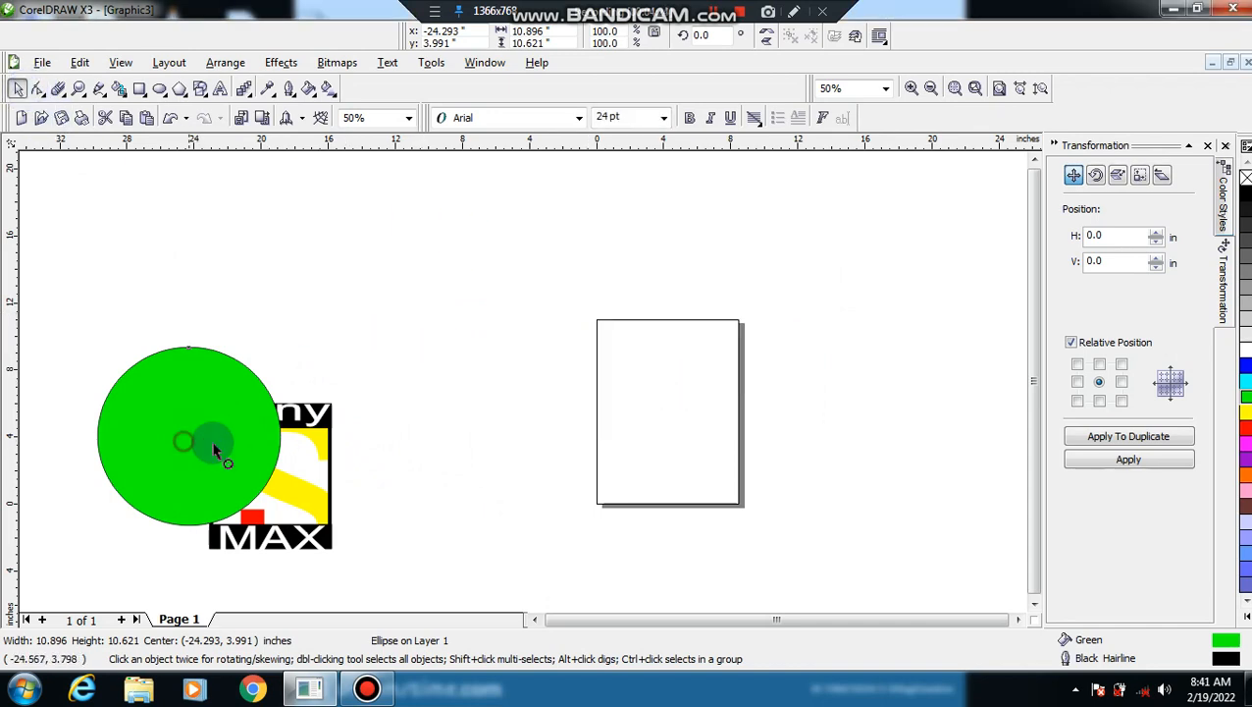
# Move the green circle about 10.8 inches to the right and order it behind the logo group.
pyautogui.moveTo(214, 448); pyautogui.dragTo(368, 497)
pyautogui.rightClick(368, 498)
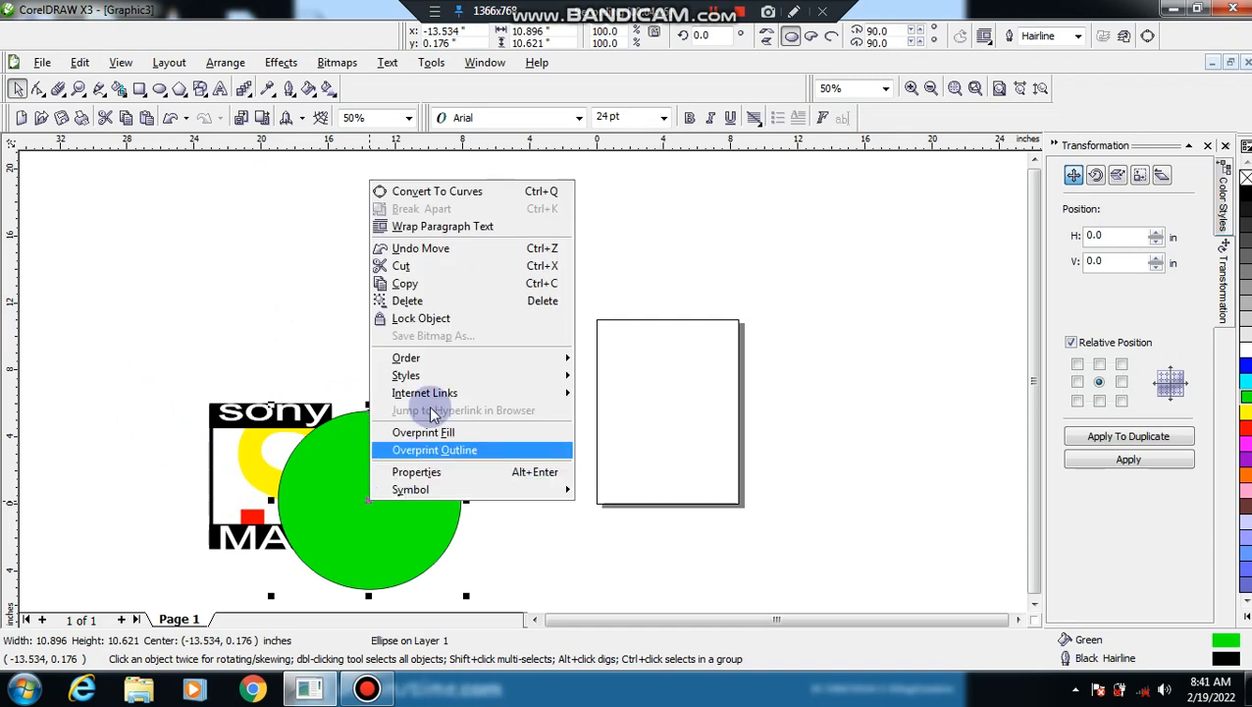
pyautogui.moveTo(417, 358)
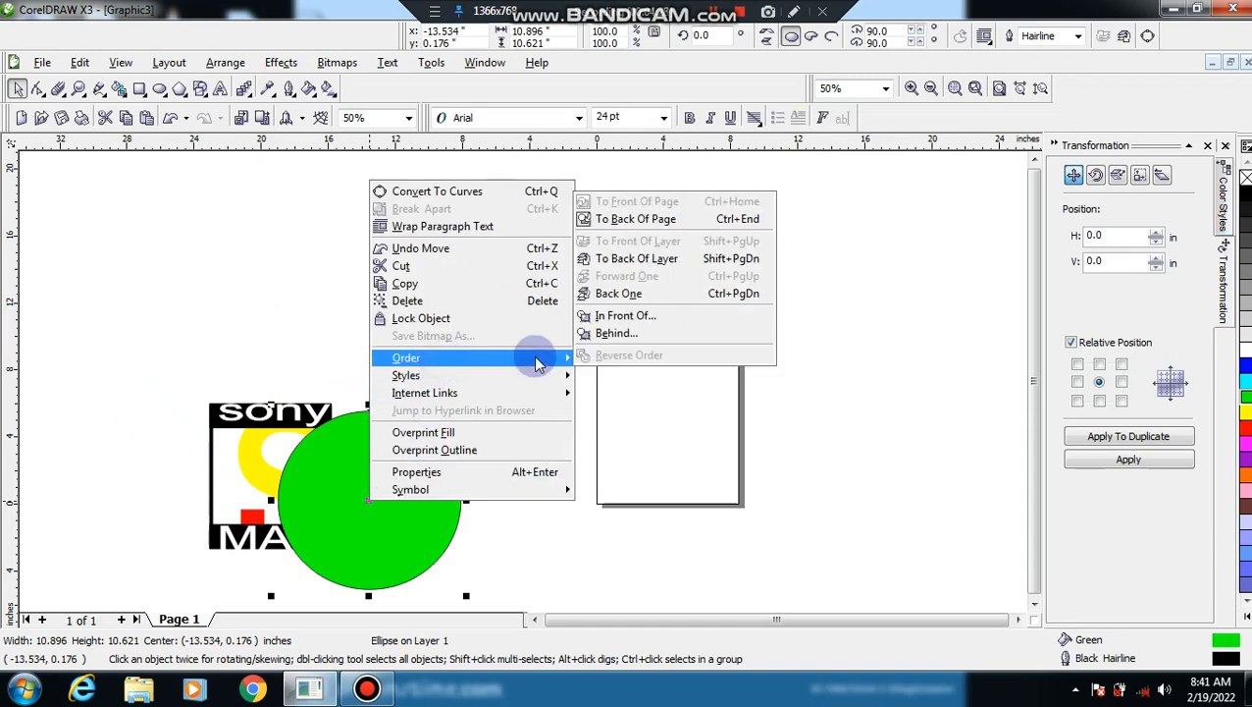
pyautogui.click(631, 323)
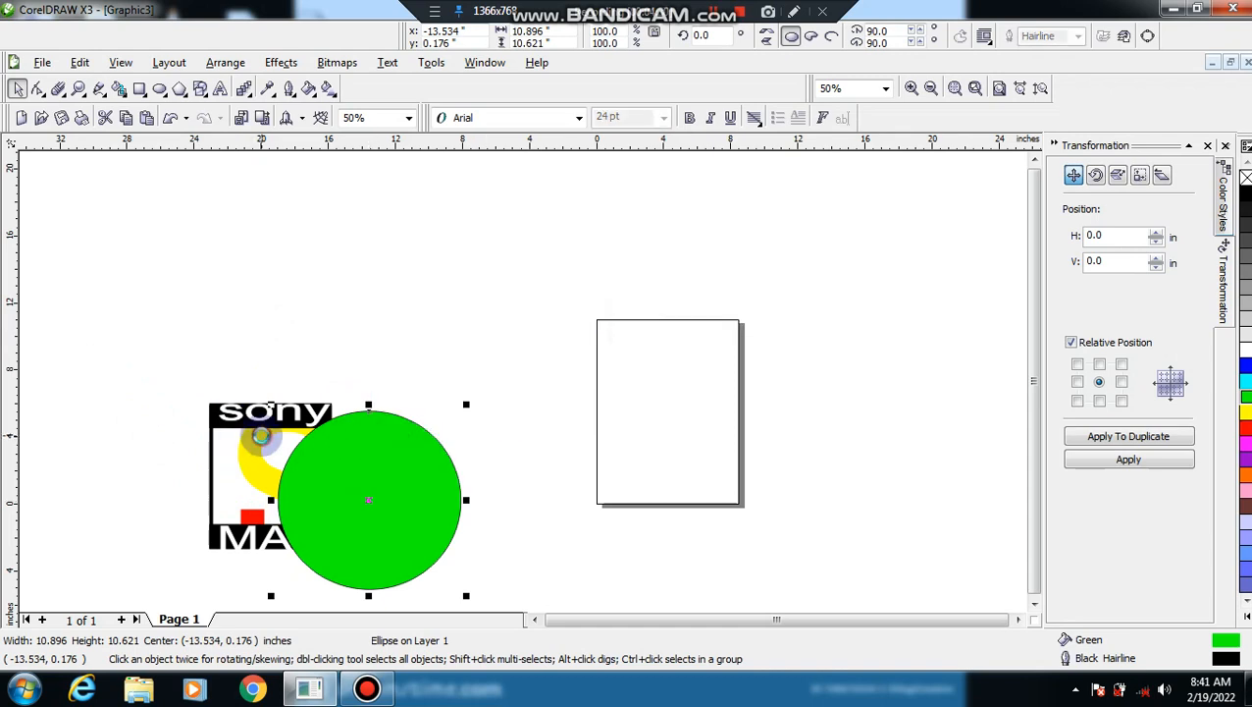
pyautogui.click(260, 434)
# Move the logo group onto the middle of the green circle.
pyautogui.click(274, 498)
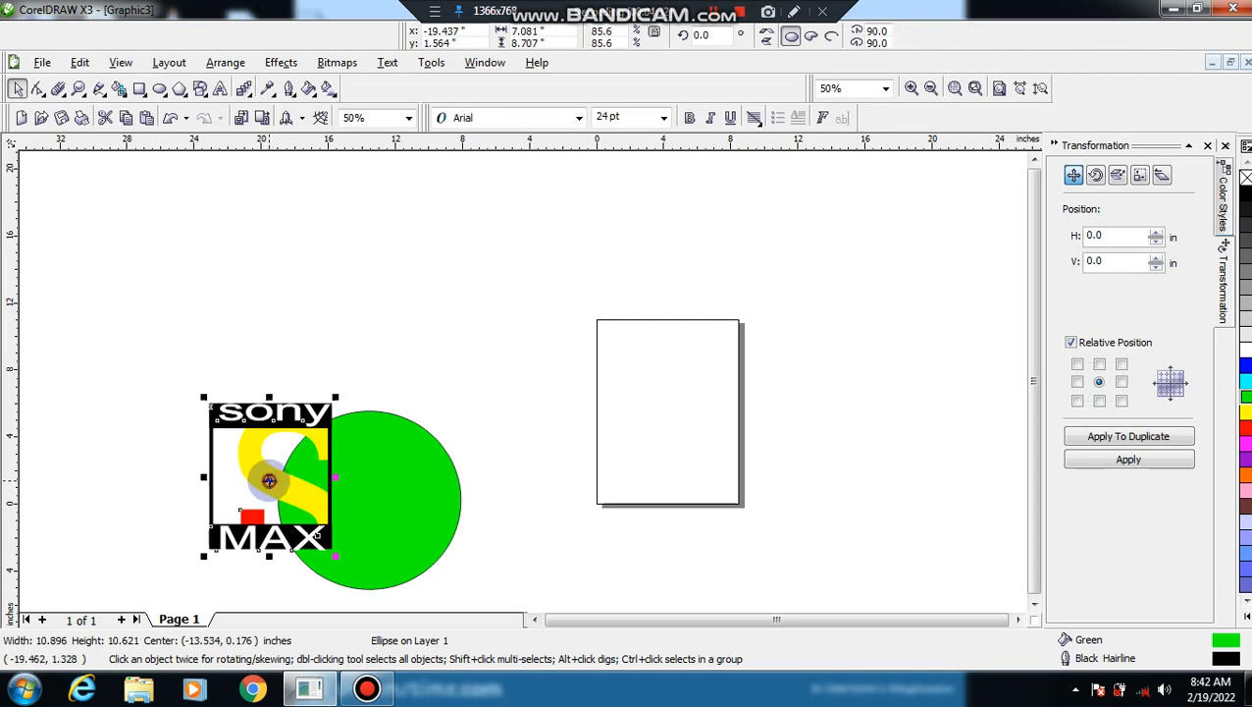
pyautogui.moveTo(274, 499); pyautogui.dragTo(366, 494)
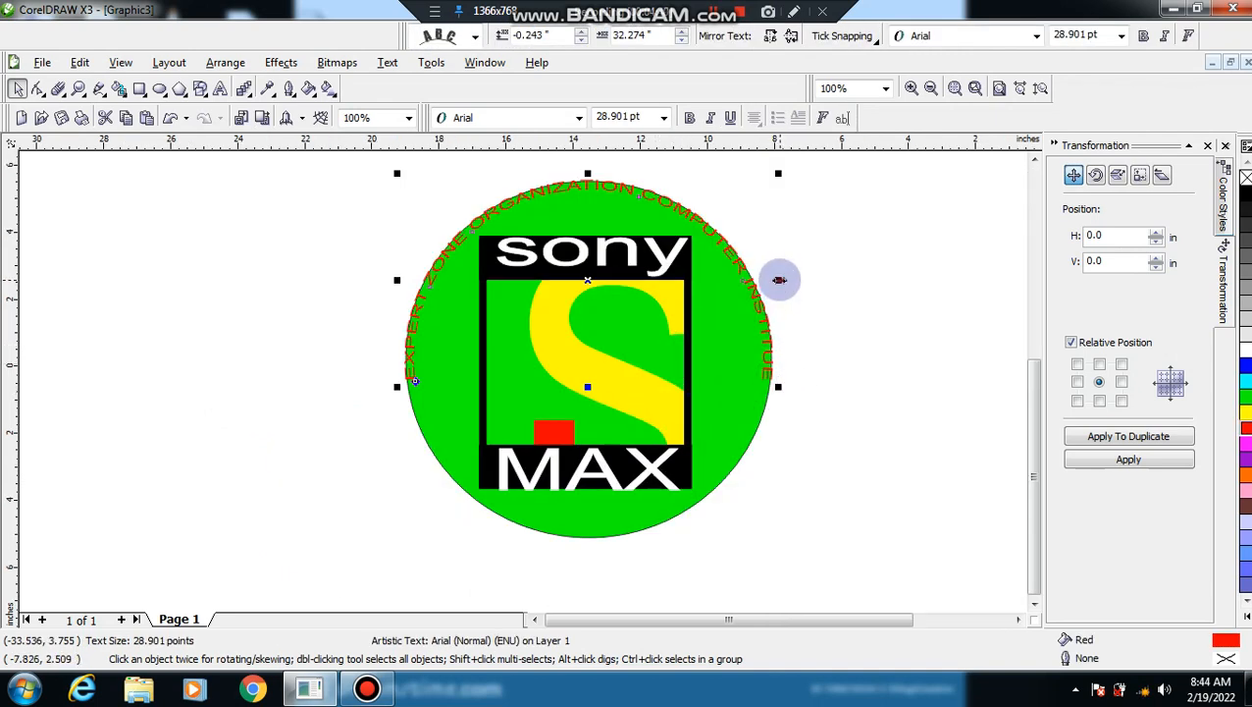
# Narrow the red curved text slightly and stretch it taller along the circle's upper edge, and minimise the drawing window.
pyautogui.moveTo(779, 280); pyautogui.dragTo(771, 283)
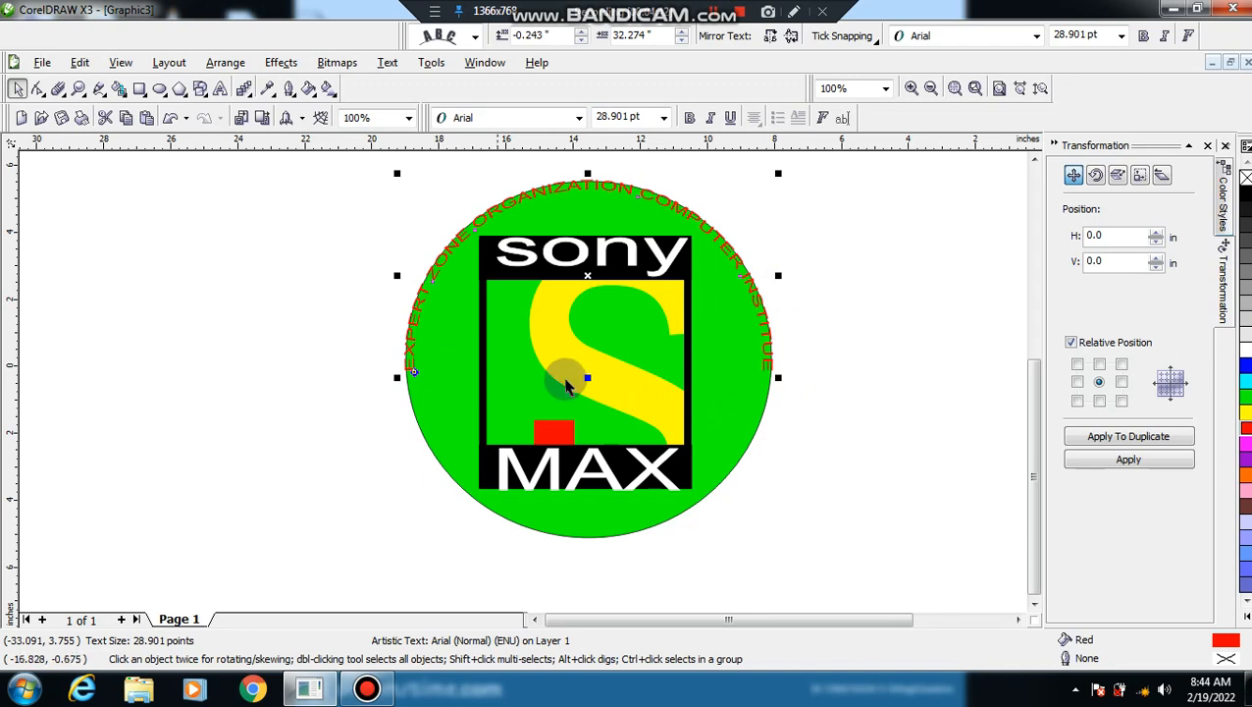
pyautogui.moveTo(586, 383); pyautogui.dragTo(589, 421)
pyautogui.click(827, 260)
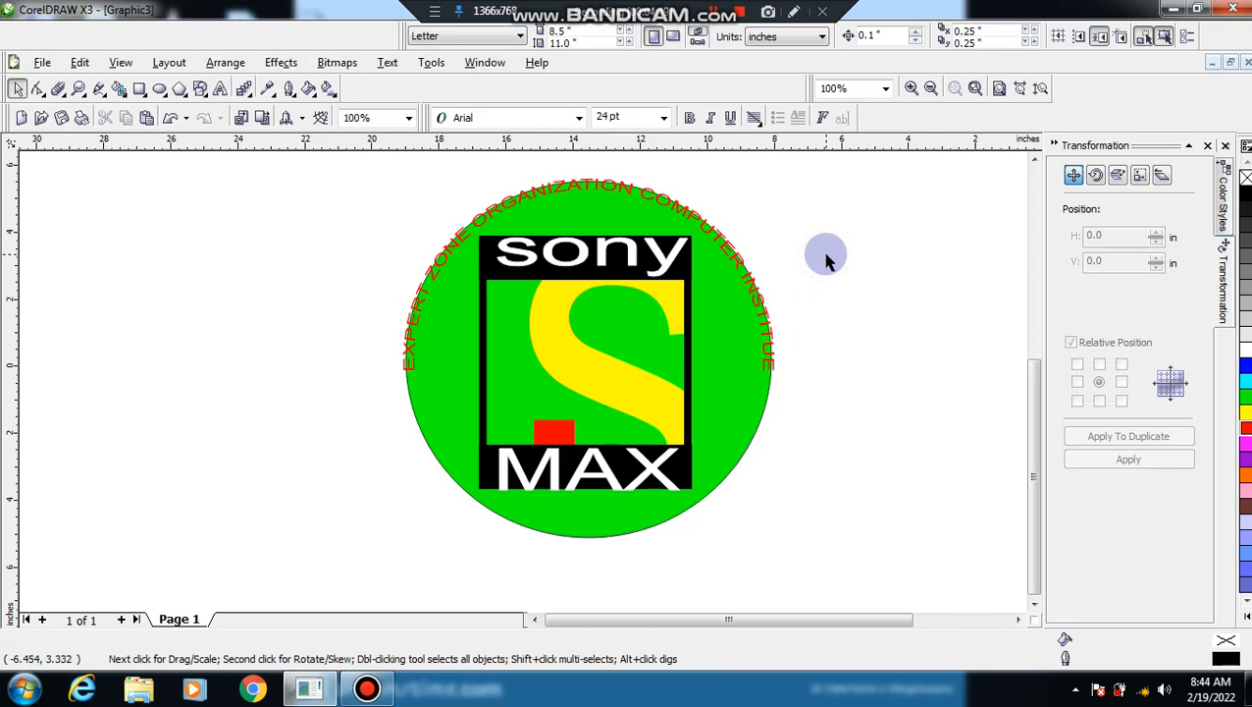
pyautogui.click(1175, 10)
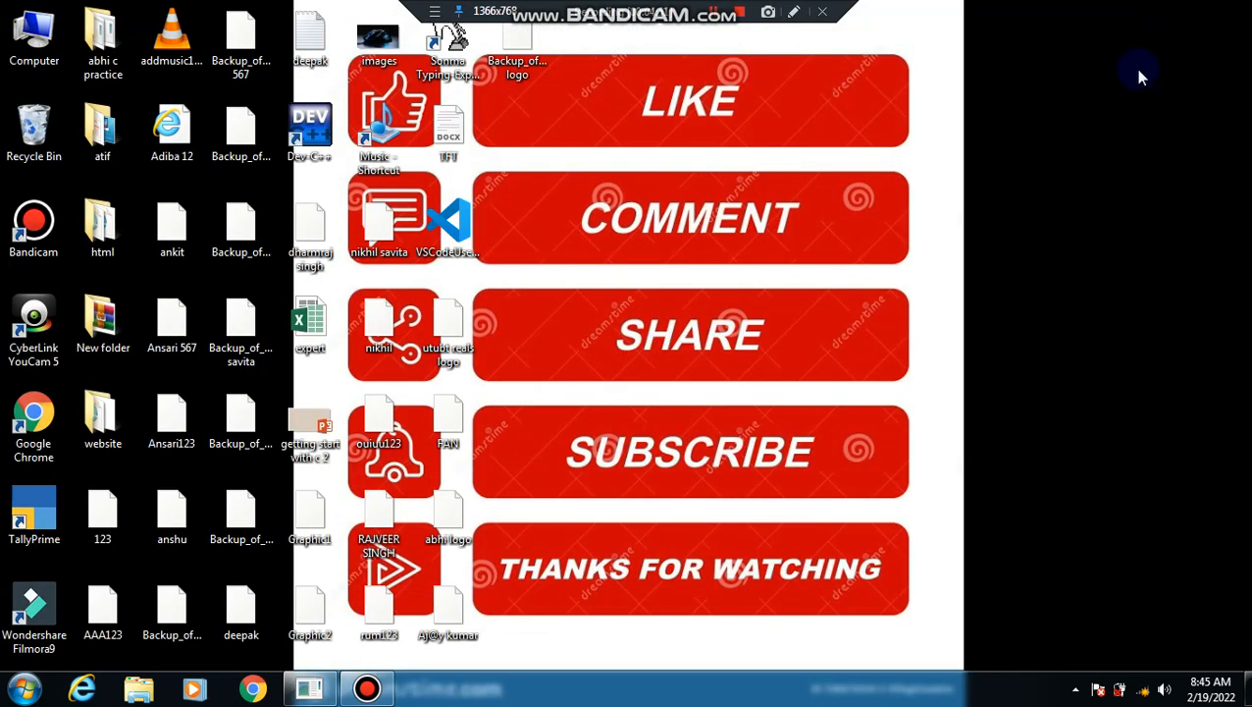